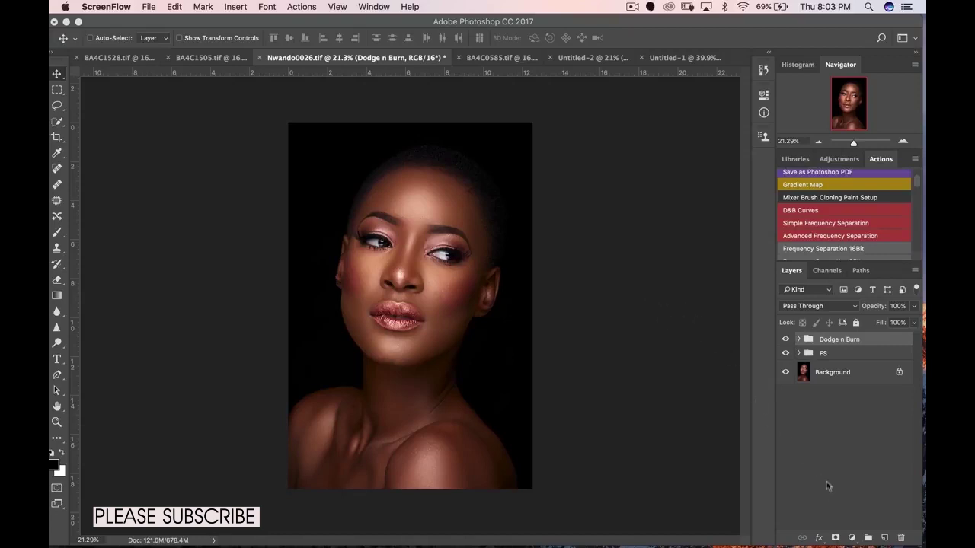
Add a Selective Color adjustment layer above the Dodge n Burn group with Reds as the target colour.
left_click(852, 538)
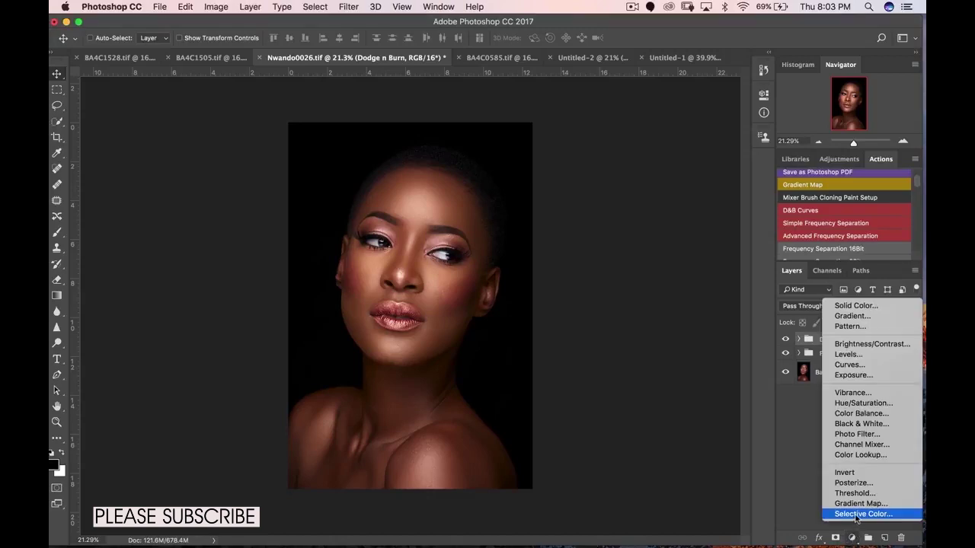
left_click(856, 515)
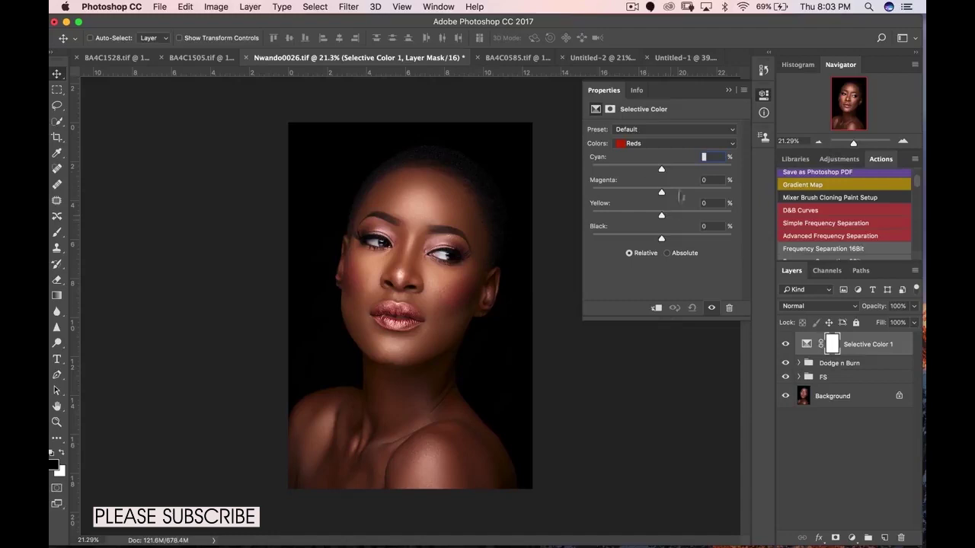
left_click(633, 145)
left_click(638, 143)
Try the Reds' magenta at -38% and +46% and a strong cyan increase, resetting both to 0.
left_click_drag(661, 193, 636, 199)
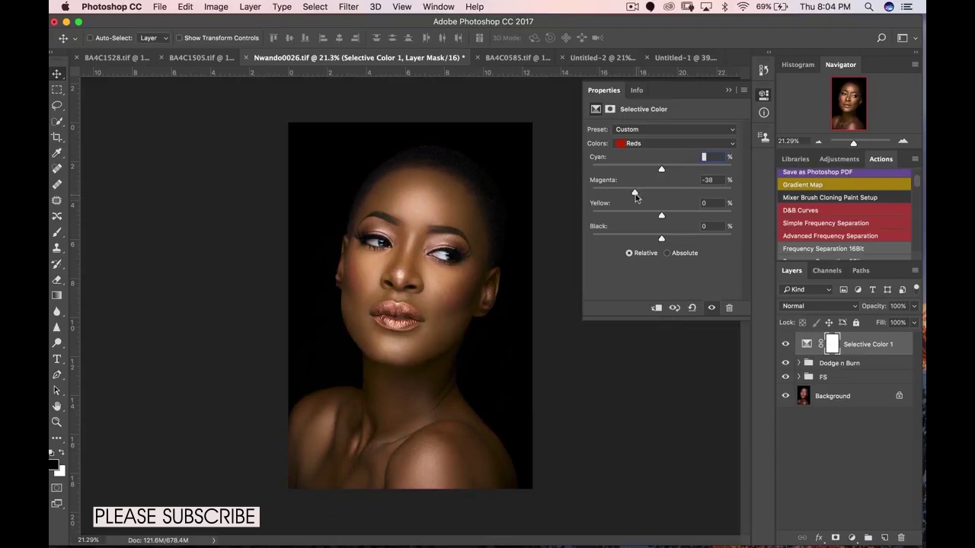
left_click_drag(633, 193, 694, 193)
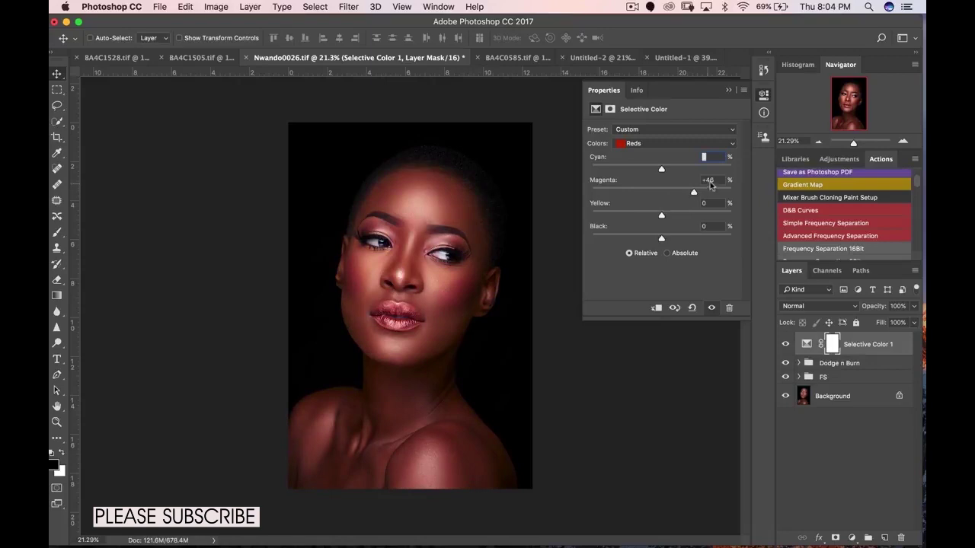
type("0")
left_click_drag(661, 169, 727, 168)
key("shift+Tab")
type("0")
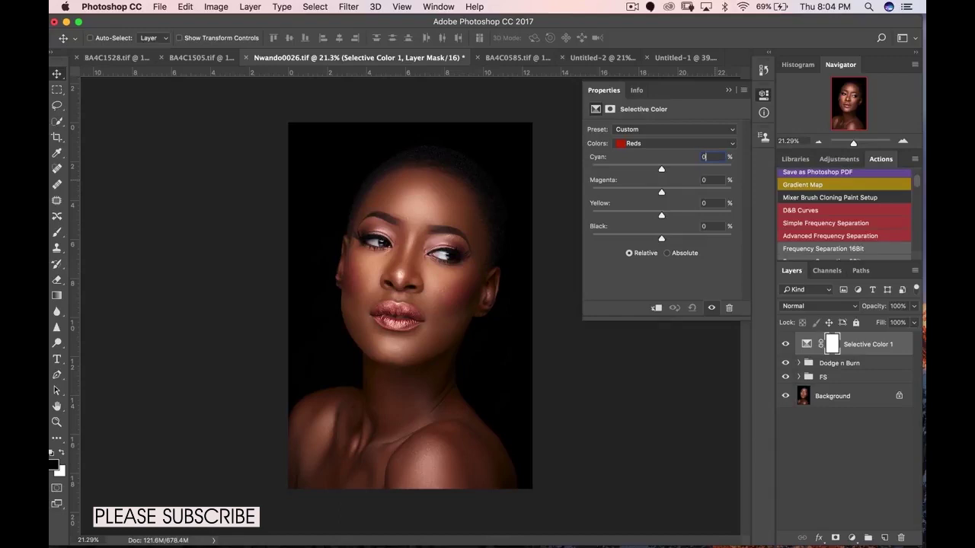
Set the Reds' magenta to +8% and compare the portrait with and without the Selective Color adjustment.
key("Up")
key("Up")
key("Up")
key("Up")
key("Up")
key("Up")
key("Up")
key("Up")
key("super+plus")
key("super+plus")
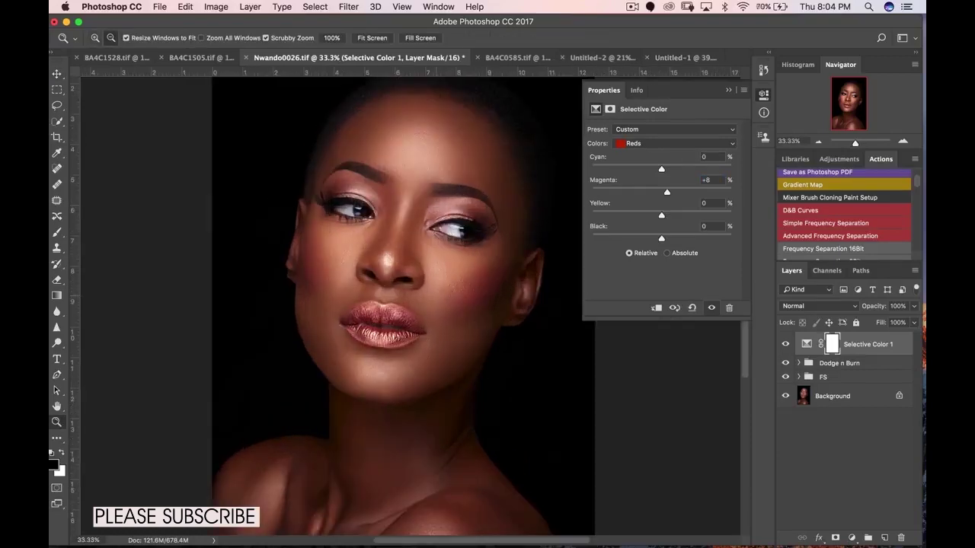
key("super+comma")
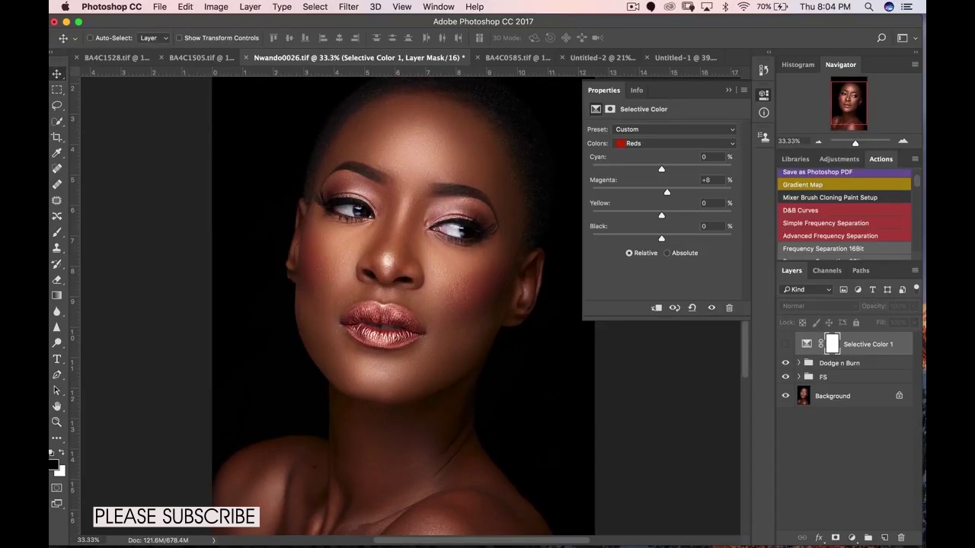
key("super+comma")
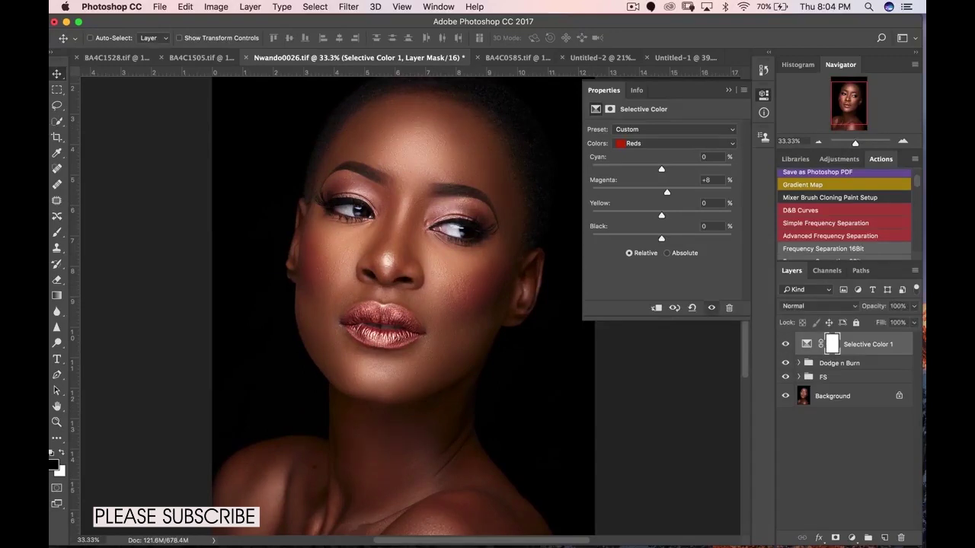
key("super+comma")
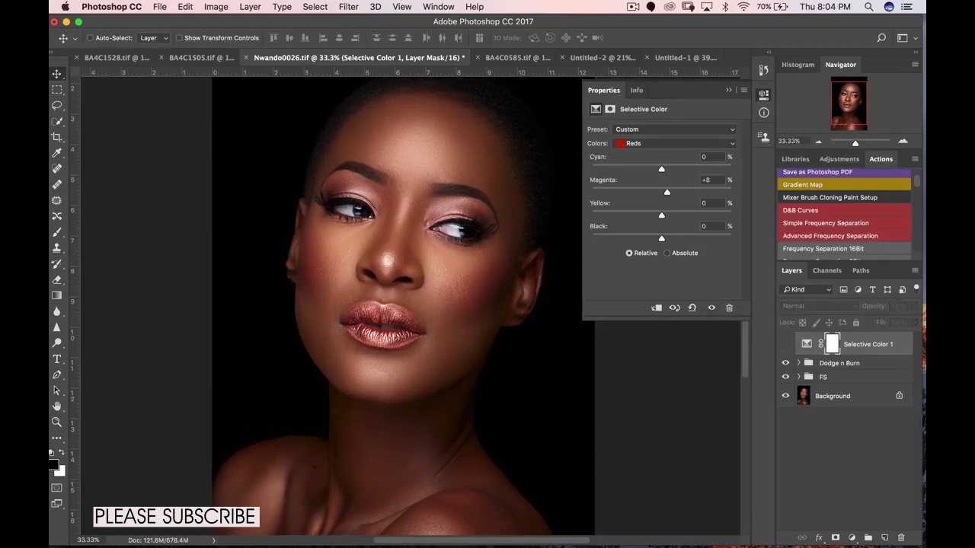
key("super+comma")
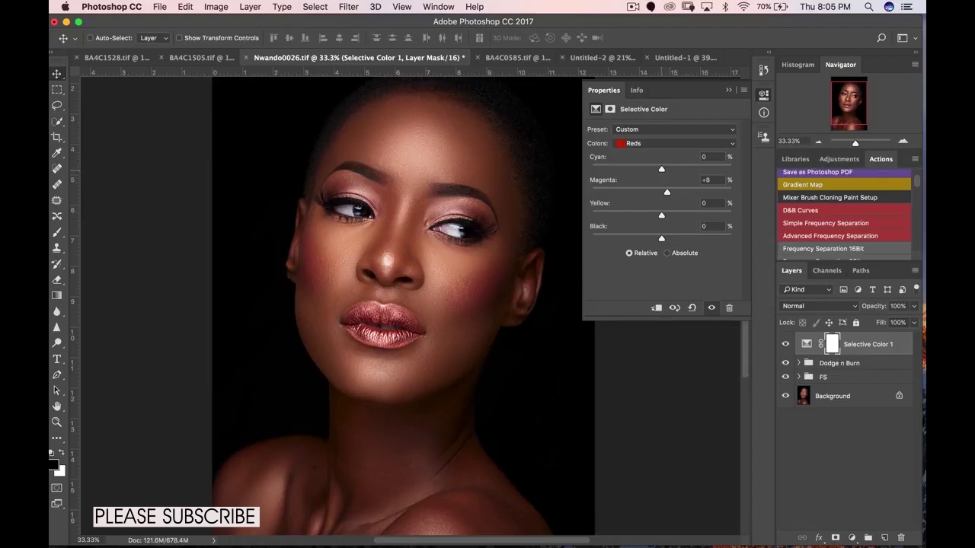
Set the Reds' cyan to +10% and compare the skin tones with the adjustment off and on.
key("Up")
key("Up")
key("Up")
key("Up")
key("Up")
key("Up")
key("Up")
key("Up")
key("Up")
key("ctrl+minus")
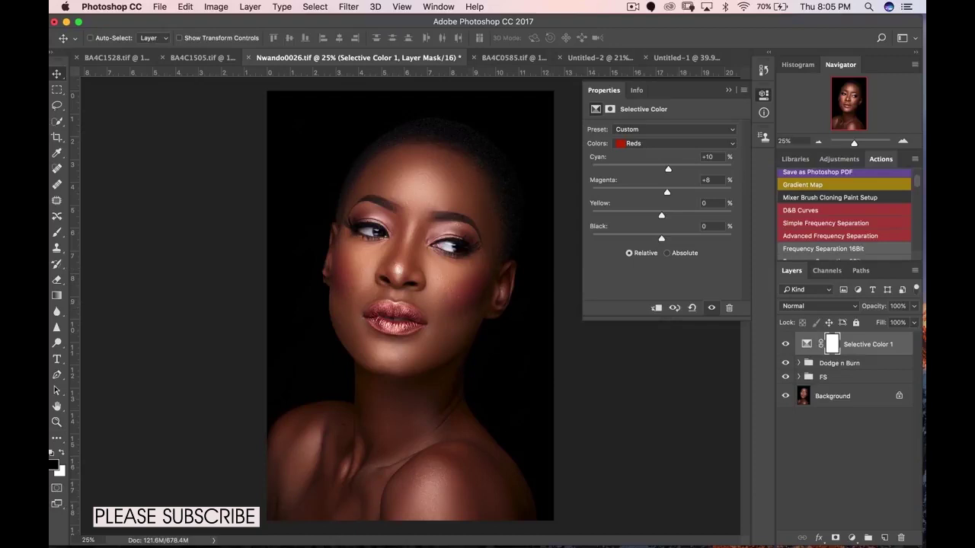
key("super+comma")
key("super+comma")
key("super+comma")
key("super+comma")
Test the Reds' black at +92% and -100%, and settle on a slight reduction of about -4%.
left_click_drag(661, 239, 726, 238)
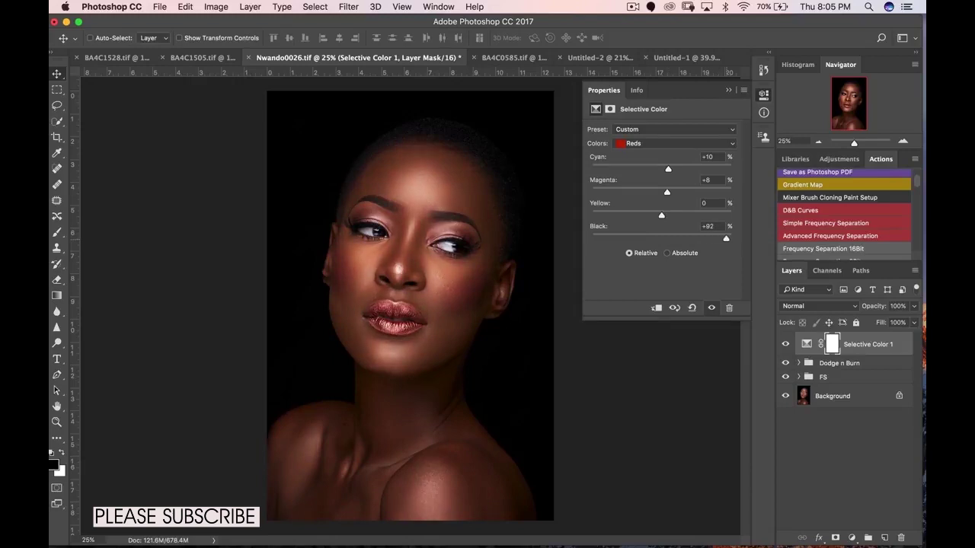
left_click_drag(726, 239, 591, 238)
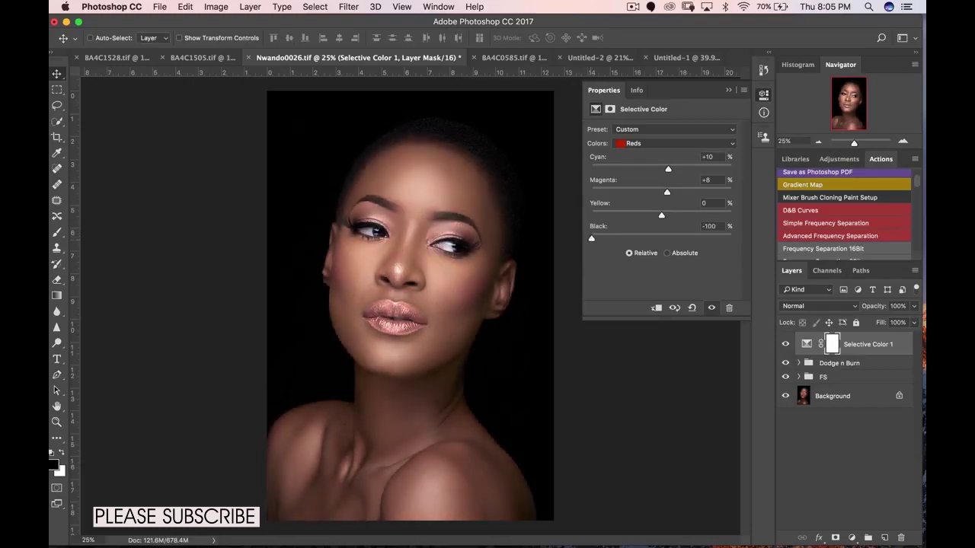
left_click_drag(591, 238, 657, 239)
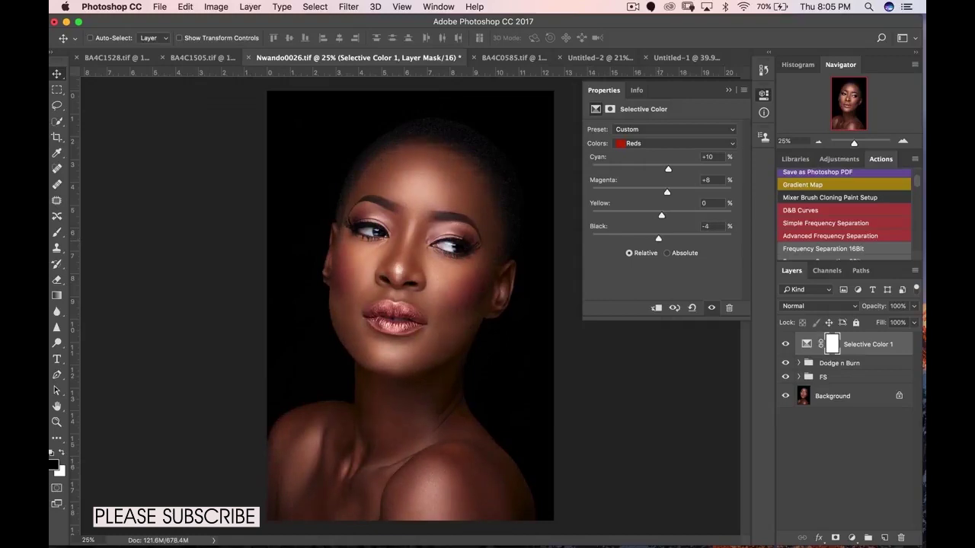
left_click_drag(658, 238, 656, 239)
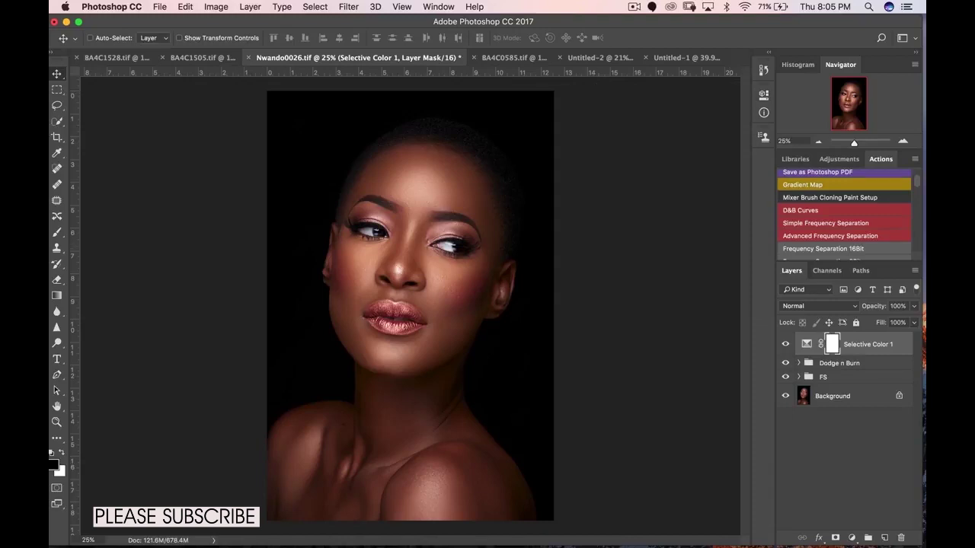
Compare the whole portrait and the face close up with the Selective Color layer hidden and shown.
key("super+comma")
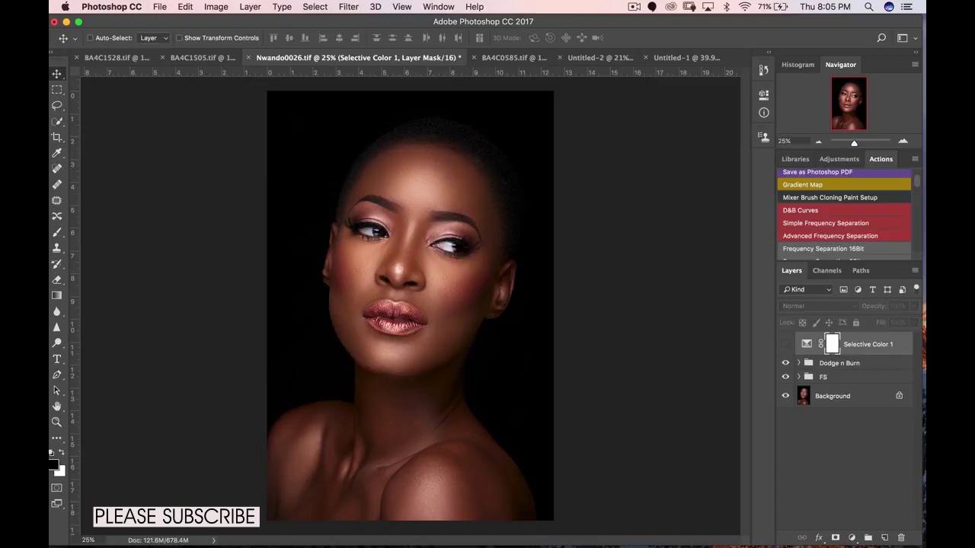
key("super+comma")
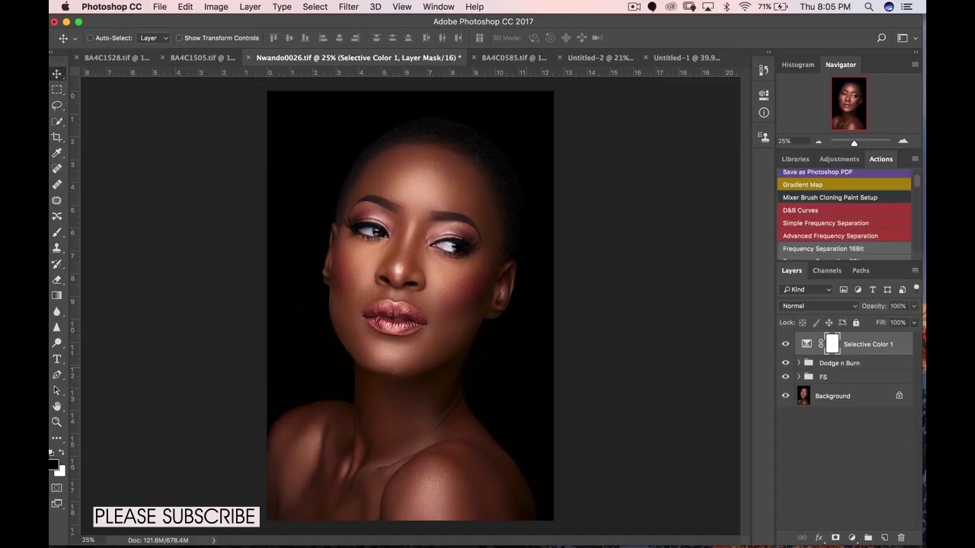
key("super+plus")
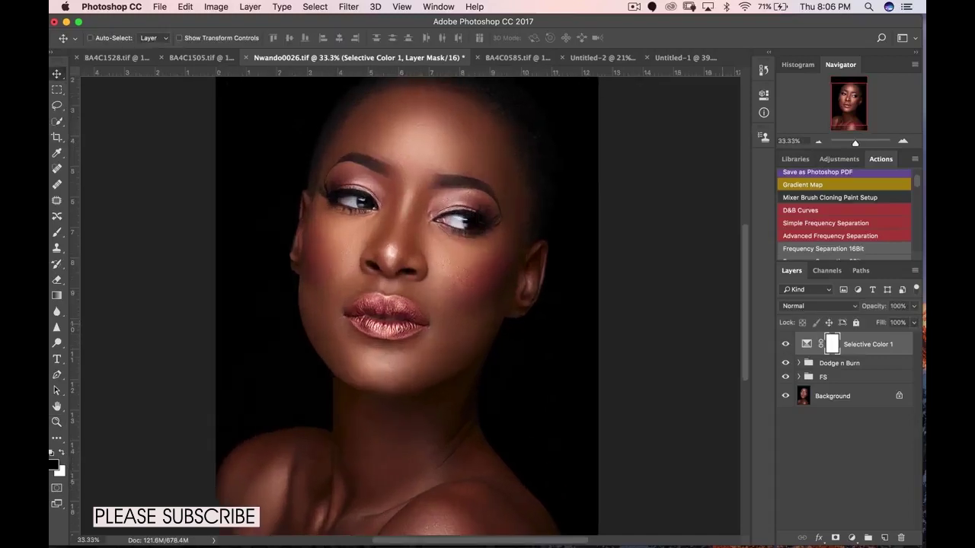
key("super+comma")
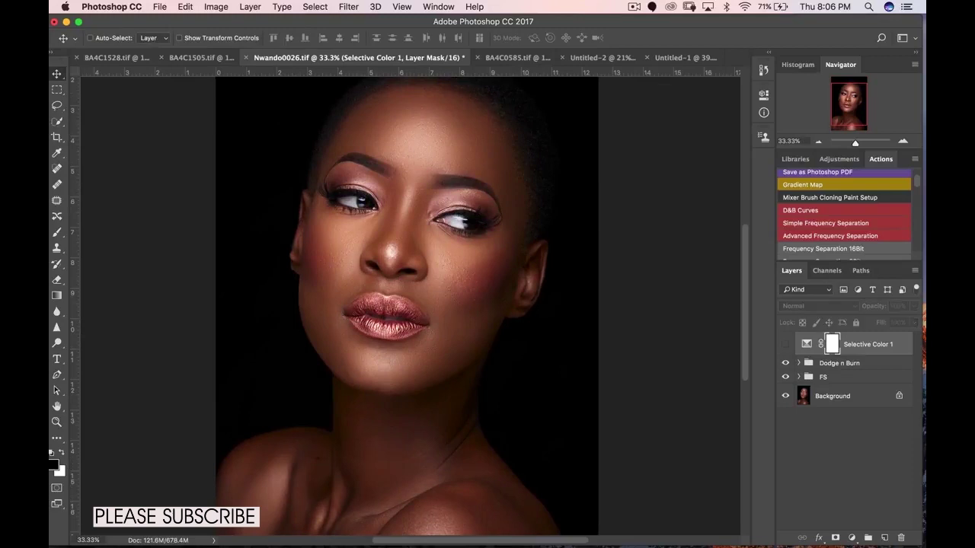
key("super+comma")
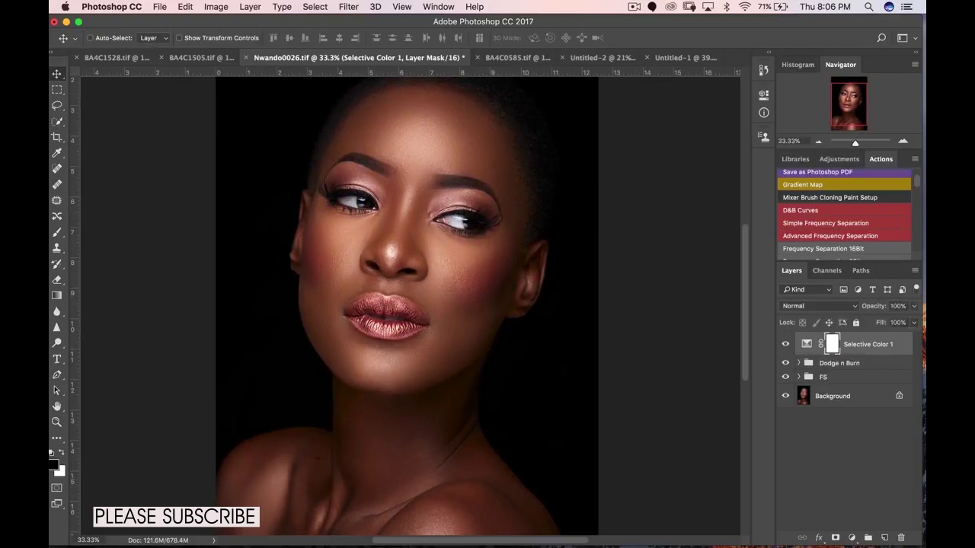
key("super+comma")
key("super+comma")
Add a Levels adjustment layer above the Selective Color layer.
left_click(852, 537)
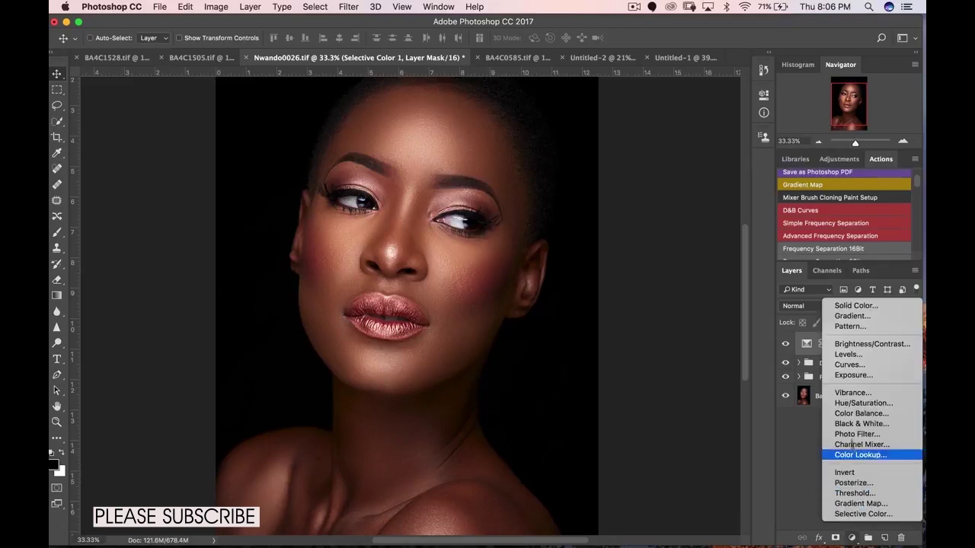
left_click(848, 354)
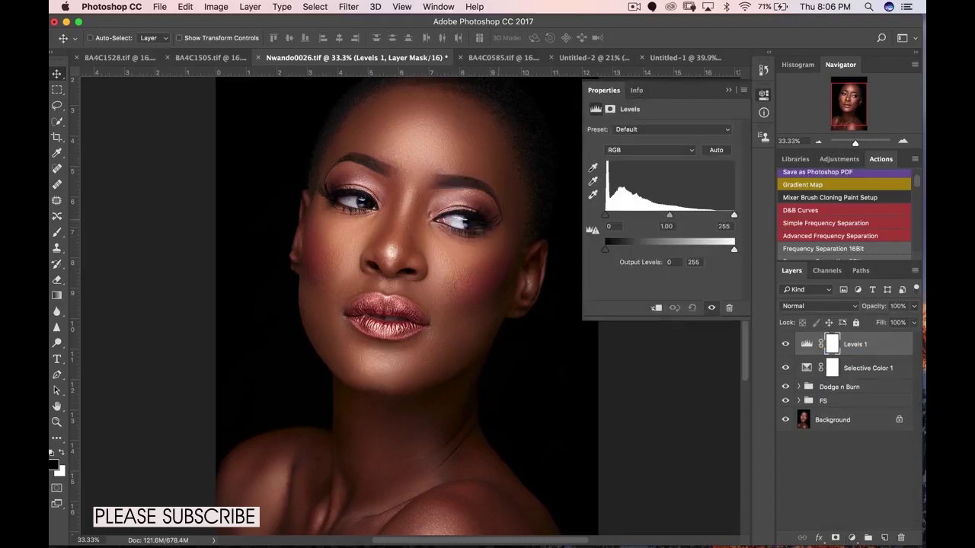
key("z")
left_click(432, 262, "alt")
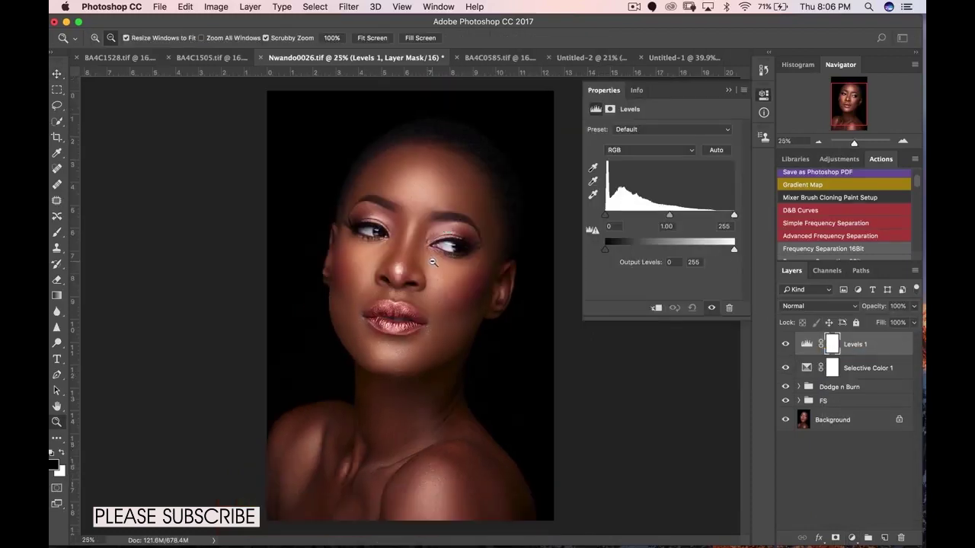
key("v")
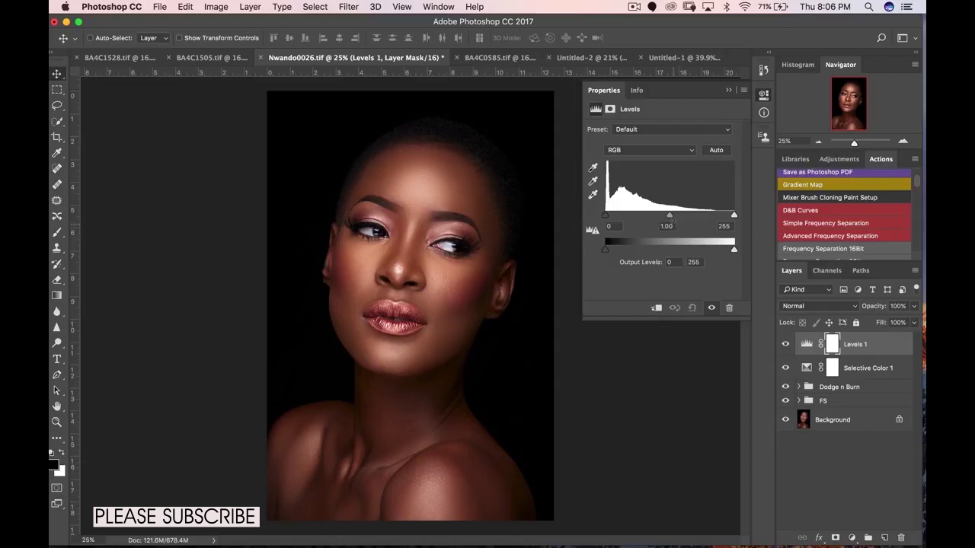
Set the Levels input white point to 244 and black point to 5, and compare the portrait with and without Levels.
left_click_drag(736, 217, 728, 217)
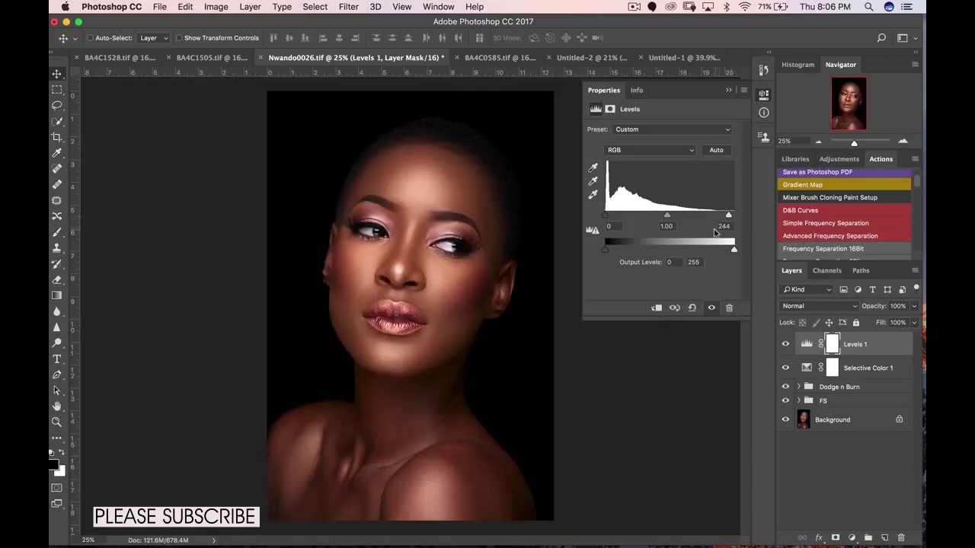
left_click_drag(604, 218, 608, 218)
left_click(786, 345)
left_click(785, 345)
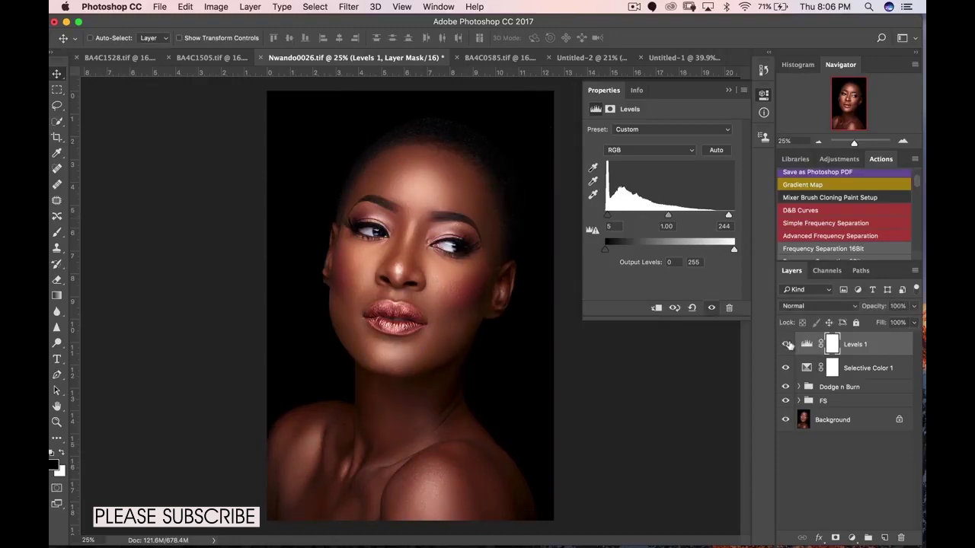
left_click(727, 91)
key("z")
left_click(522, 296, "alt")
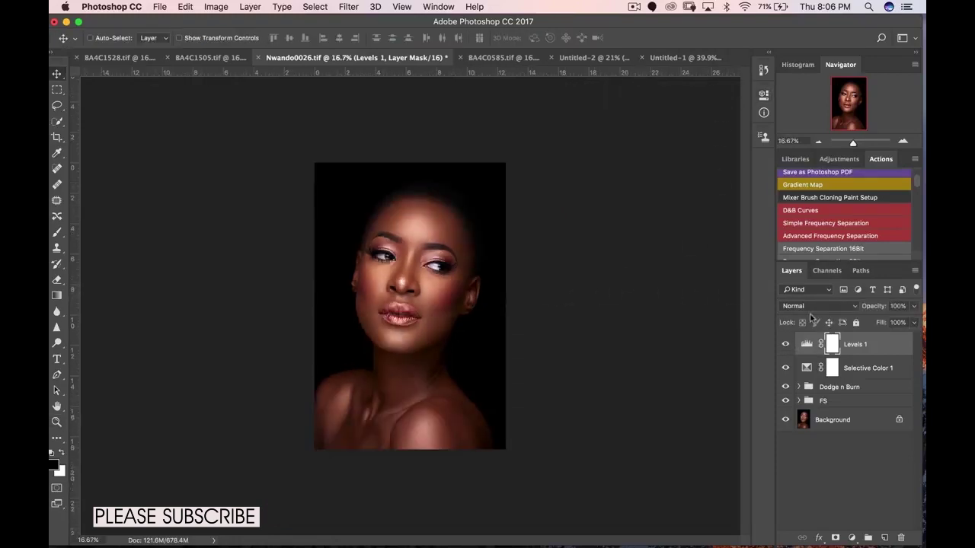
left_click(786, 345)
left_click(785, 345)
Add a Hue/Saturation adjustment layer with master saturation at -8 and compare the portrait with and without it.
left_click(851, 537)
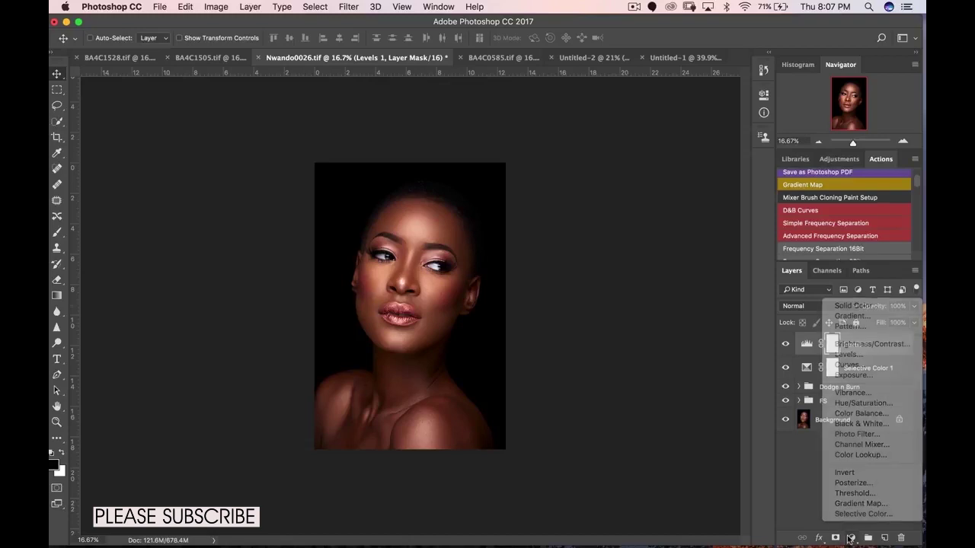
left_click(859, 403)
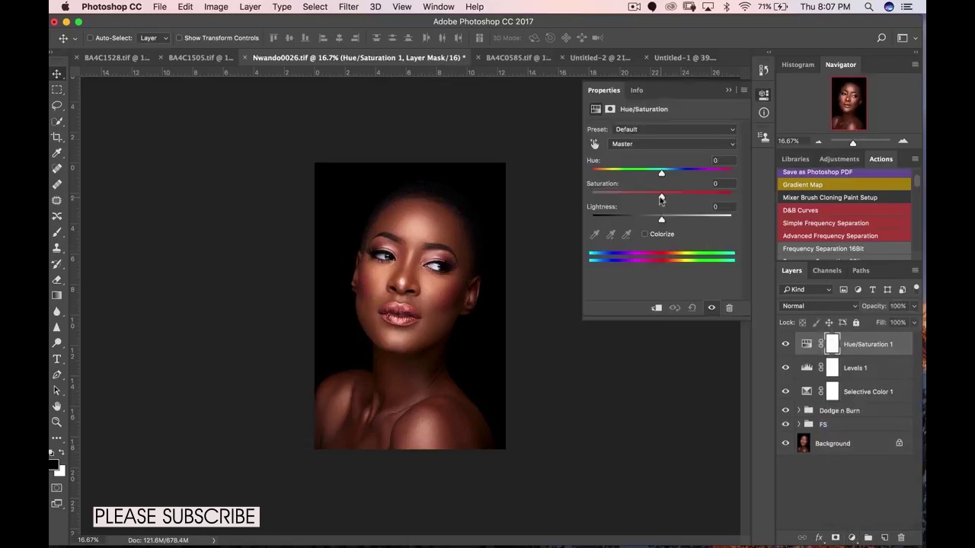
left_click_drag(661, 199, 657, 198)
left_click_drag(657, 200, 656, 199)
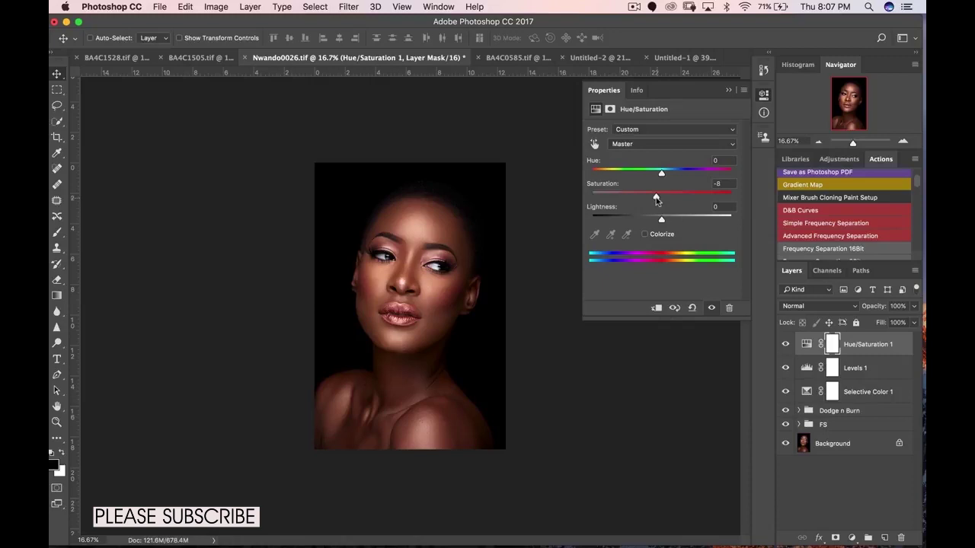
left_click(728, 90)
left_click(786, 346)
left_click(786, 347)
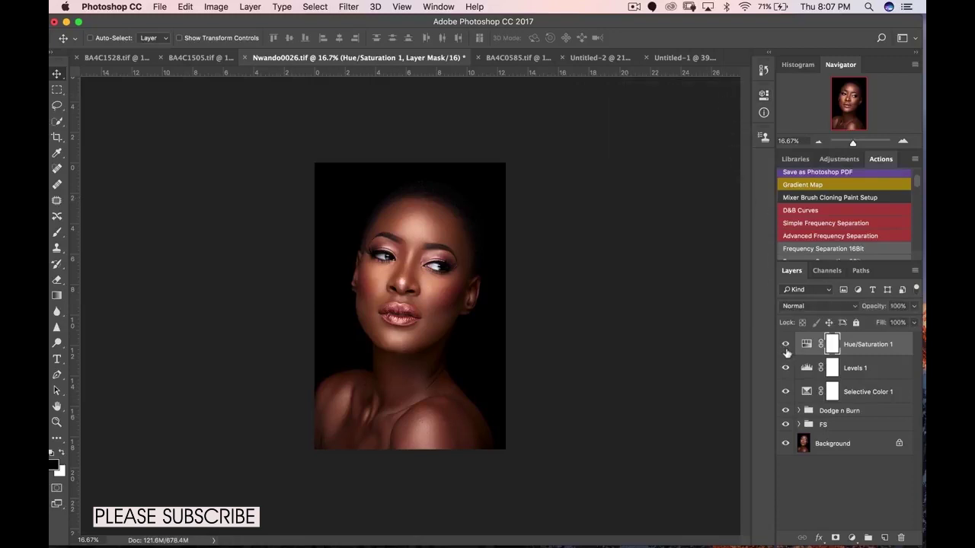
Group the Hue/Saturation, Levels and Selective Color layers and compare the portrait with the group hidden and shown.
left_click(850, 396, "shift")
key("super+g")
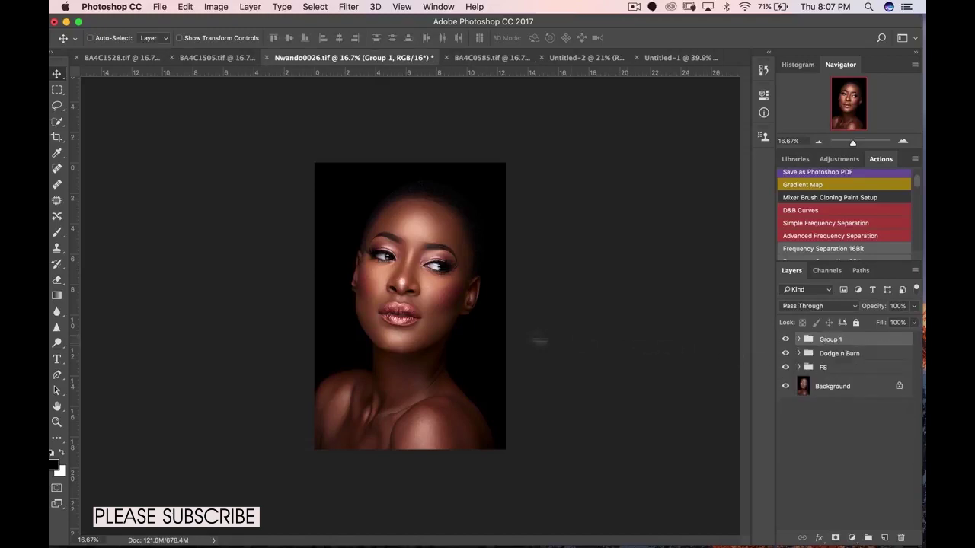
left_click(563, 342)
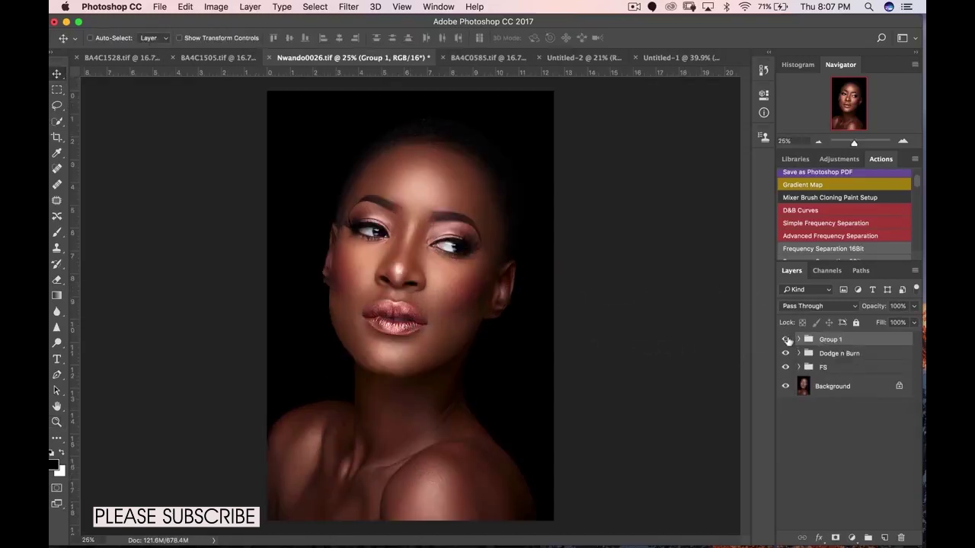
left_click(785, 342)
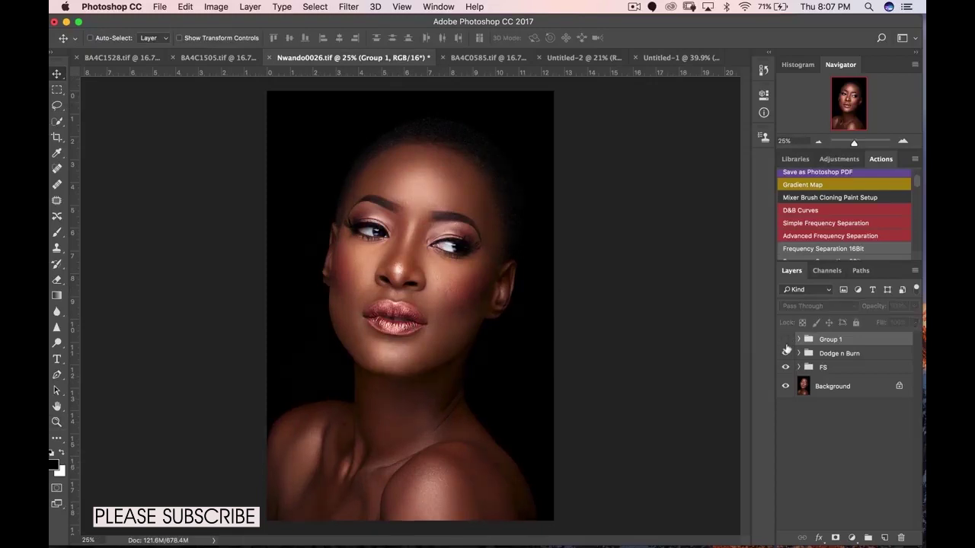
left_click(786, 343)
left_click(786, 342)
left_click(786, 342)
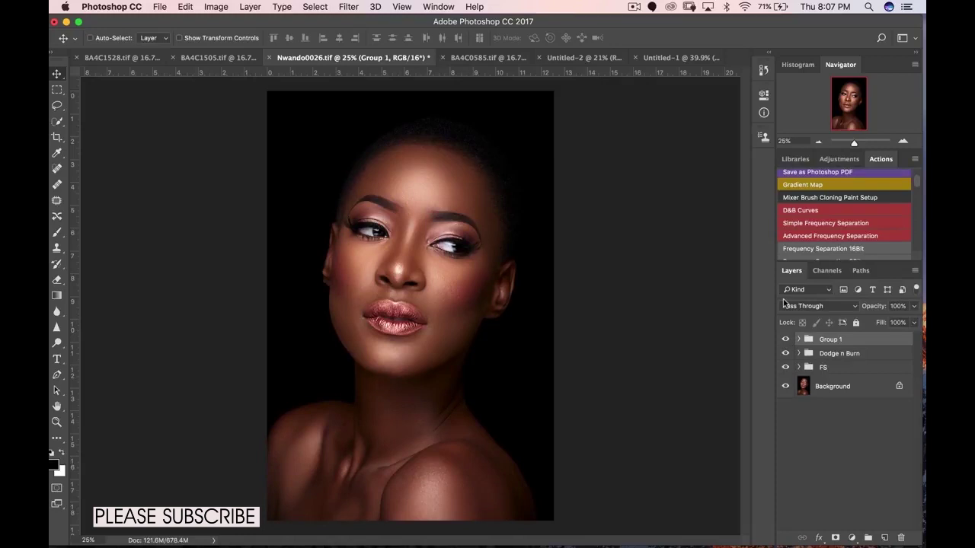
Toggle the colour-grading group's visibility several times to compare the portrait before and after the grade.
left_click(786, 342)
left_click(786, 342)
left_click(786, 342)
left_click(785, 342)
left_click(786, 342)
left_click(786, 339)
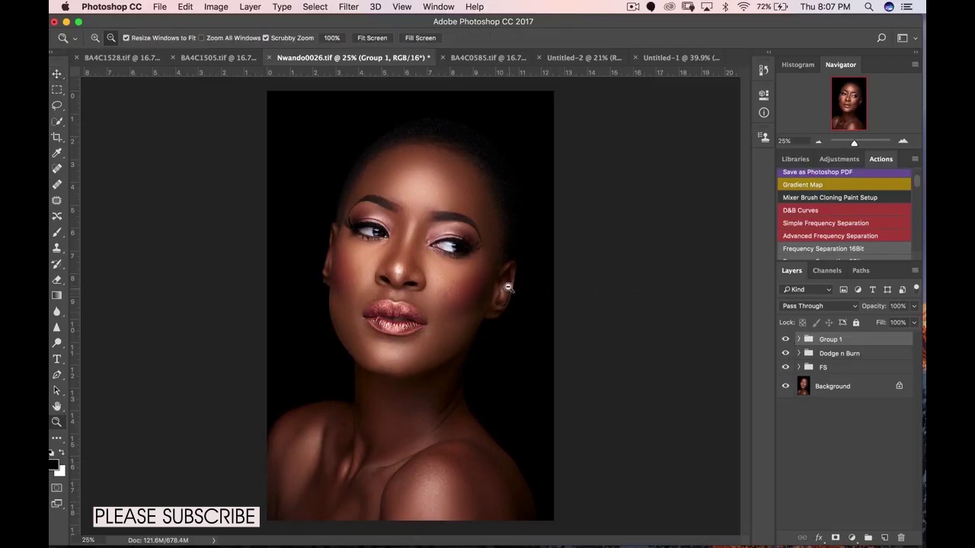
Stamp all visible layers onto a new top layer and lower that layer's contrast to -50 with Brightness/Contrast.
left_click(516, 289, "alt")
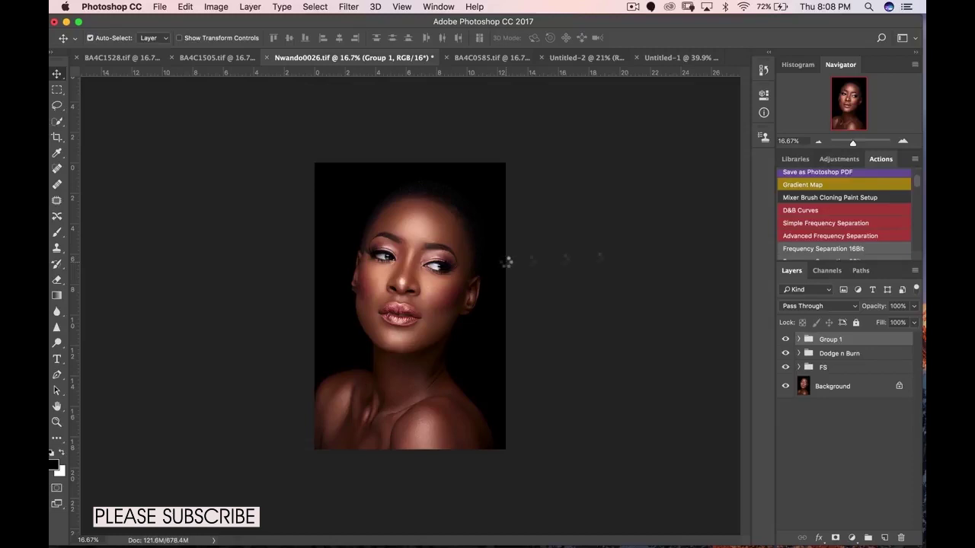
key("super+shift+alt+n")
key("super+shift+alt+e")
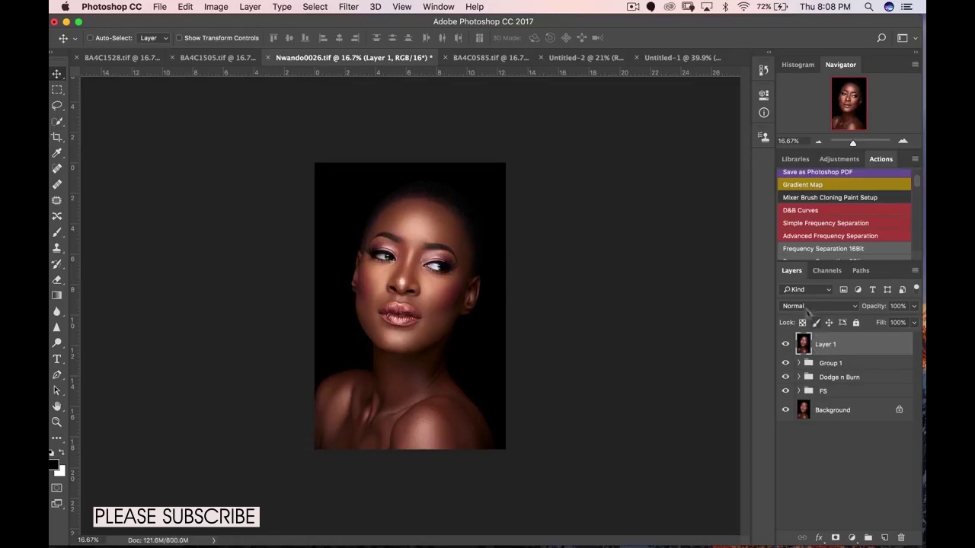
left_click(217, 7)
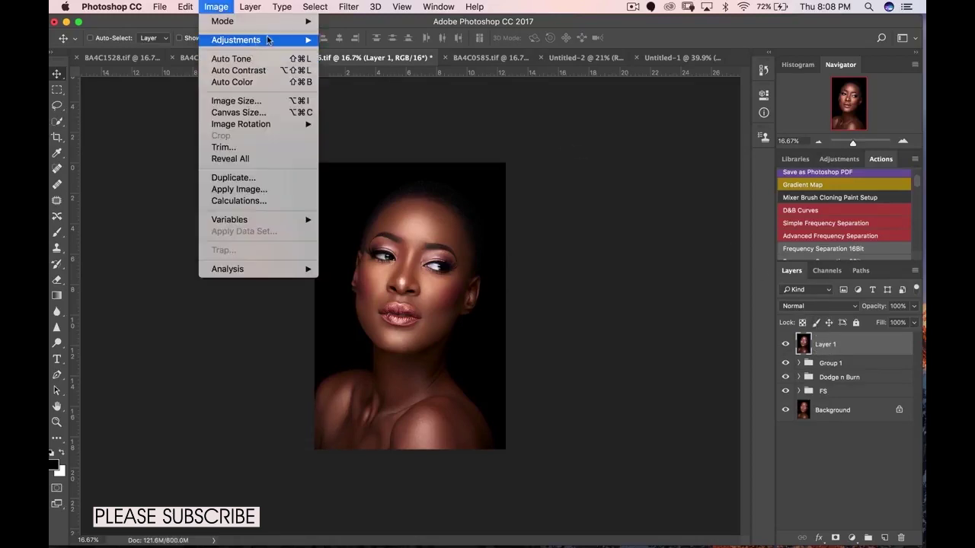
mouse_move(271, 41)
left_click(377, 40)
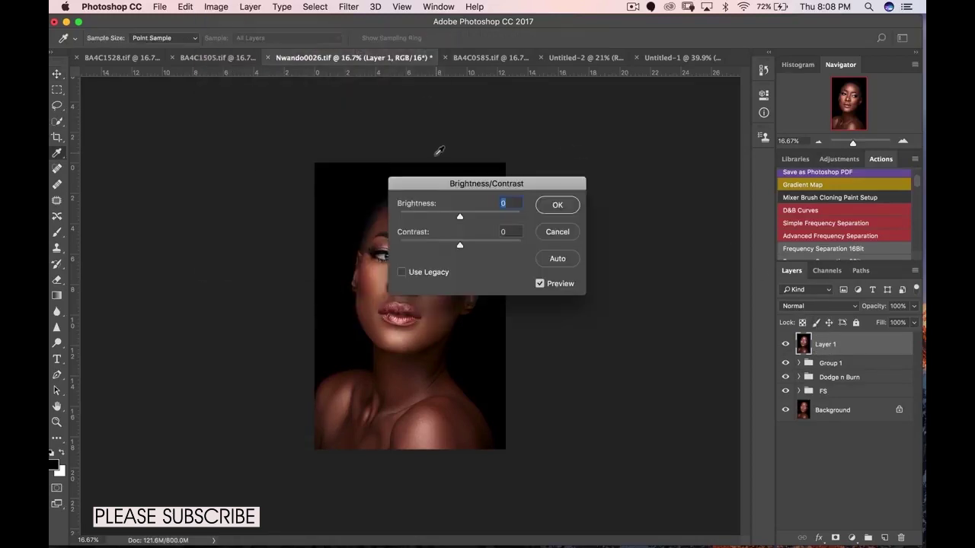
left_click_drag(459, 245, 399, 245)
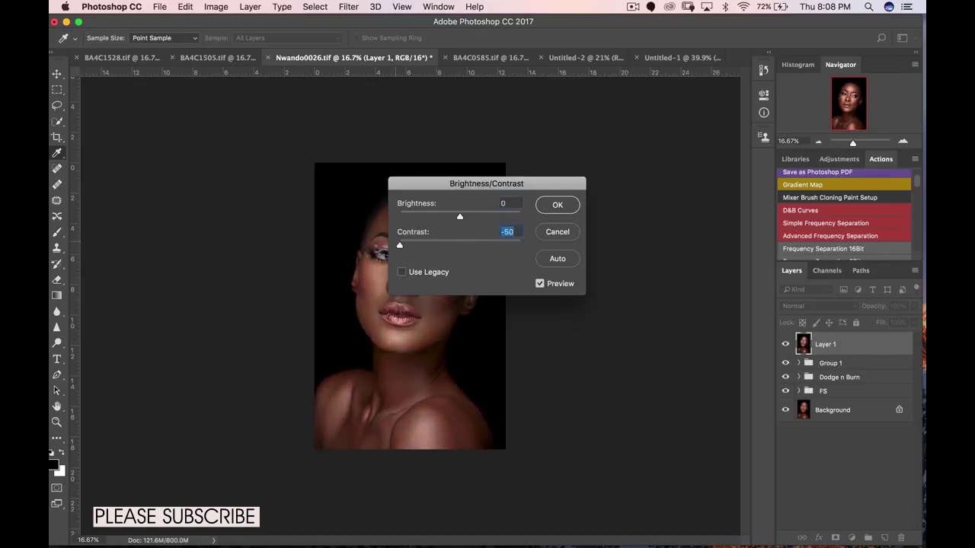
left_click(557, 206)
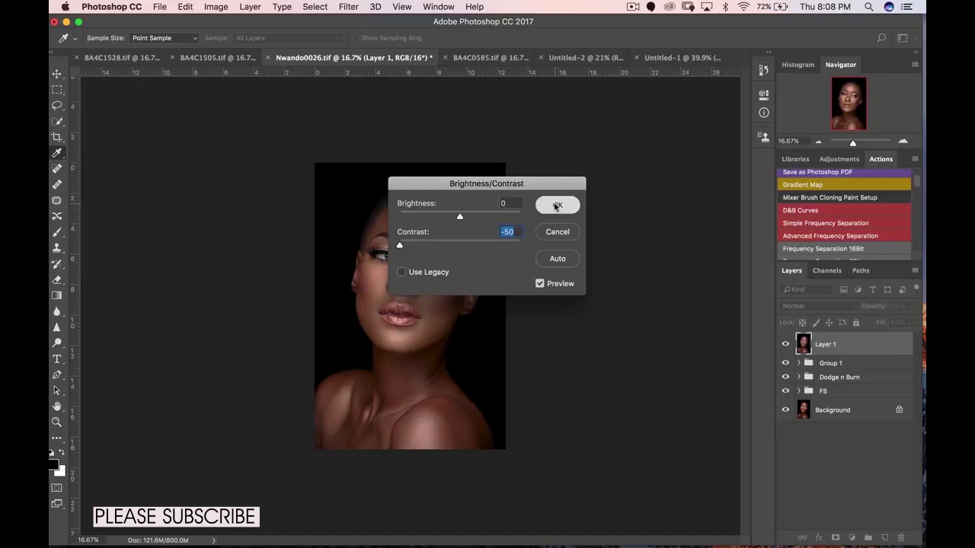
Apply a High Pass filter with a 1.5-pixel radius to the stamped layer and set its blend mode to Vivid Light.
left_click(352, 7)
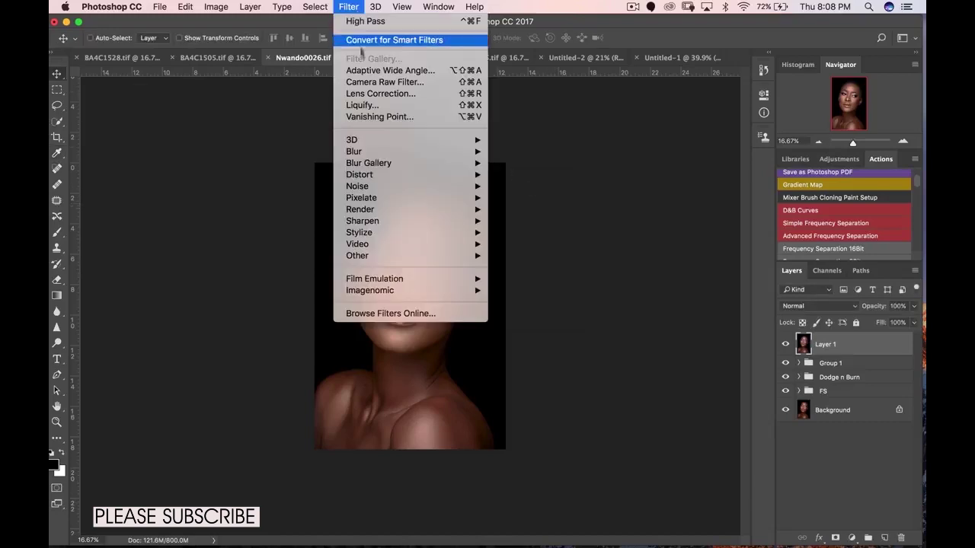
mouse_move(449, 256)
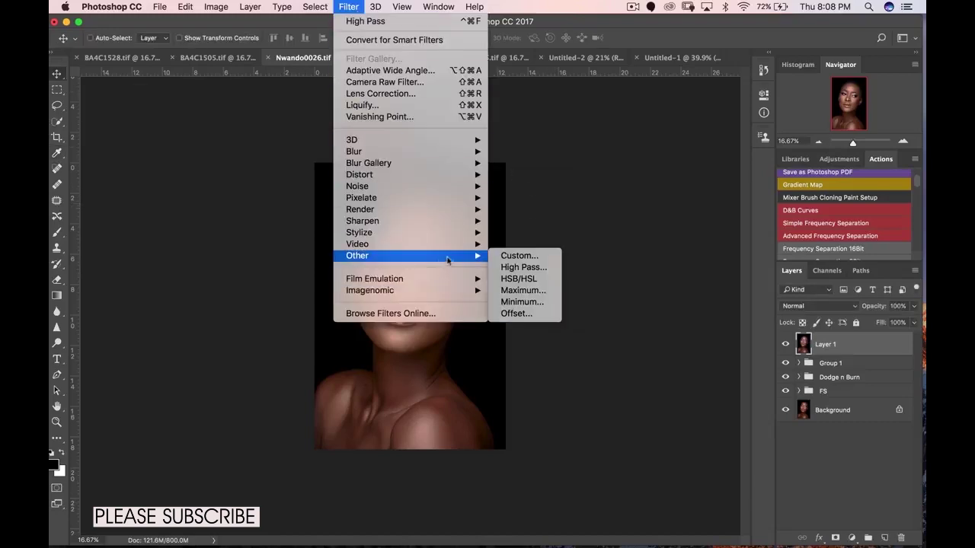
left_click(518, 267)
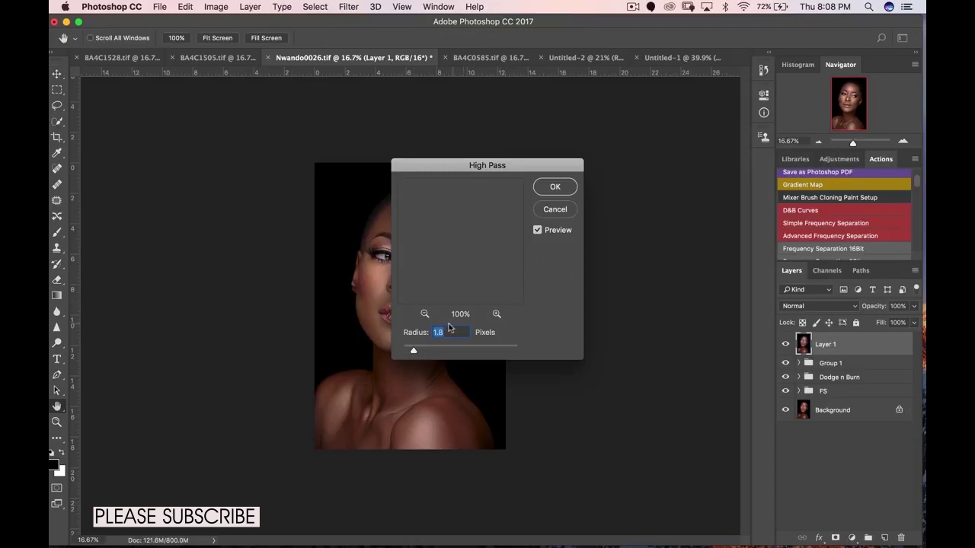
type("1.3")
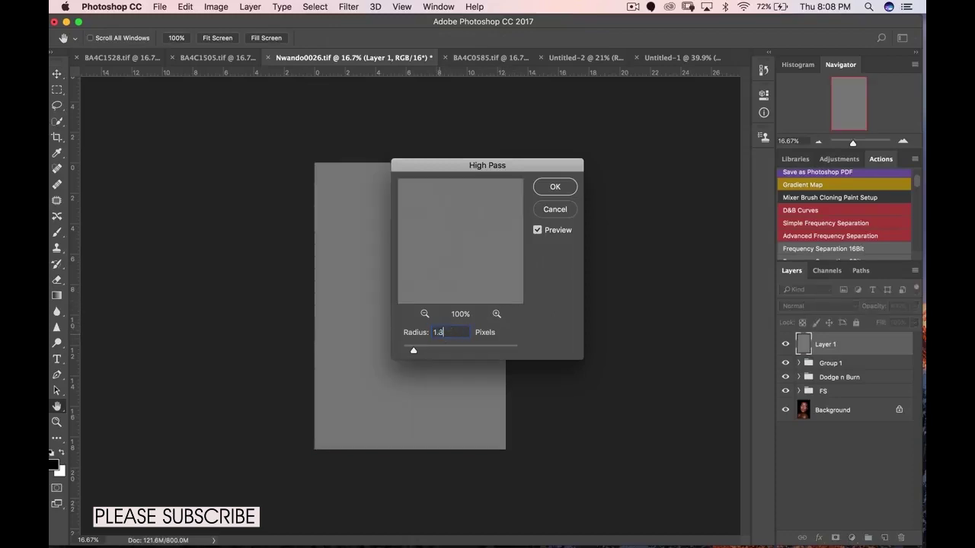
type("1.5")
key("Return")
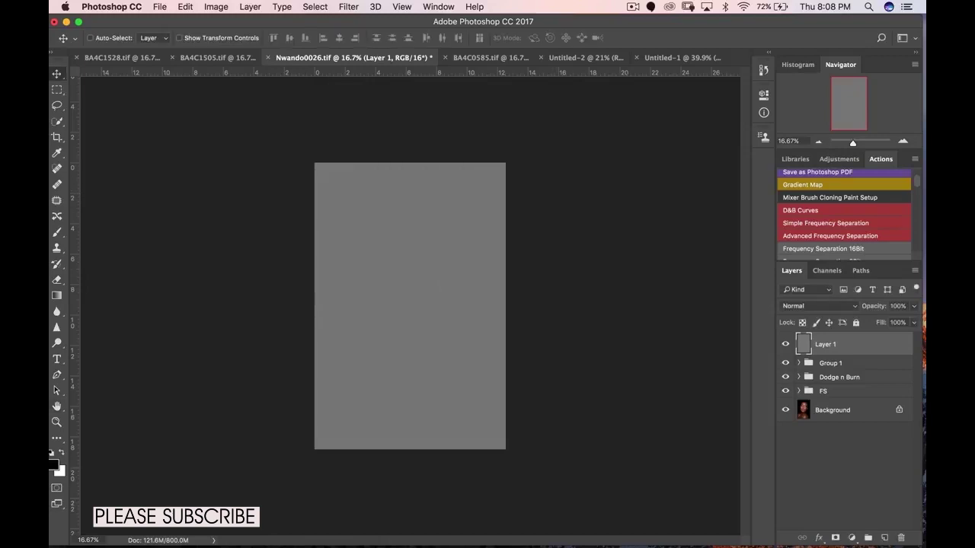
left_click(807, 306)
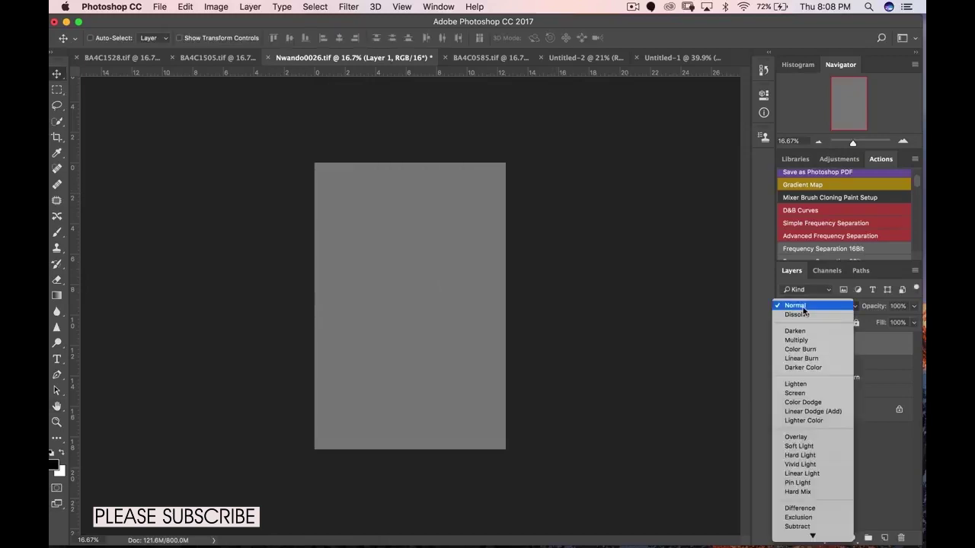
left_click(798, 465)
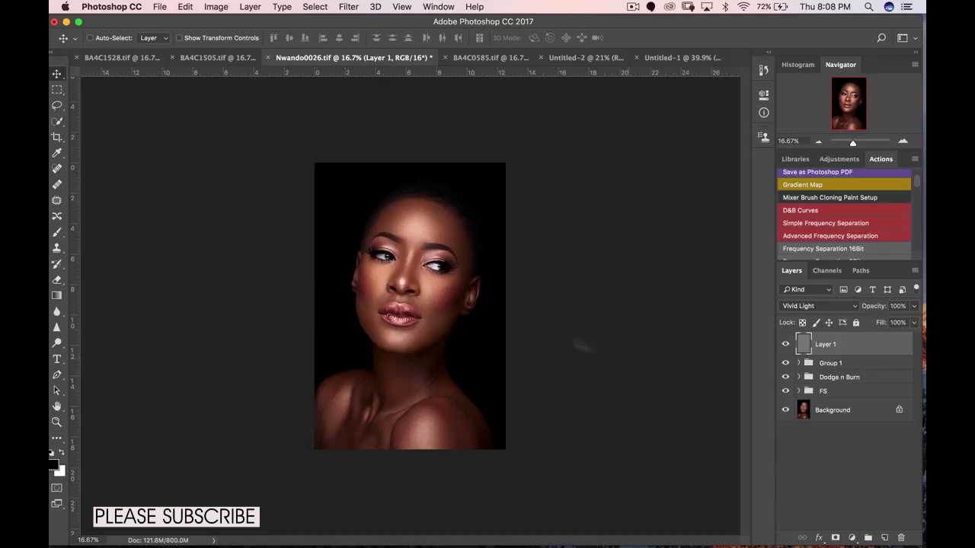
Examine the eyes and skin texture up close with the High Pass sharpening layer hidden and shown.
key("z")
left_click_drag(412, 235, 441, 254)
key("v")
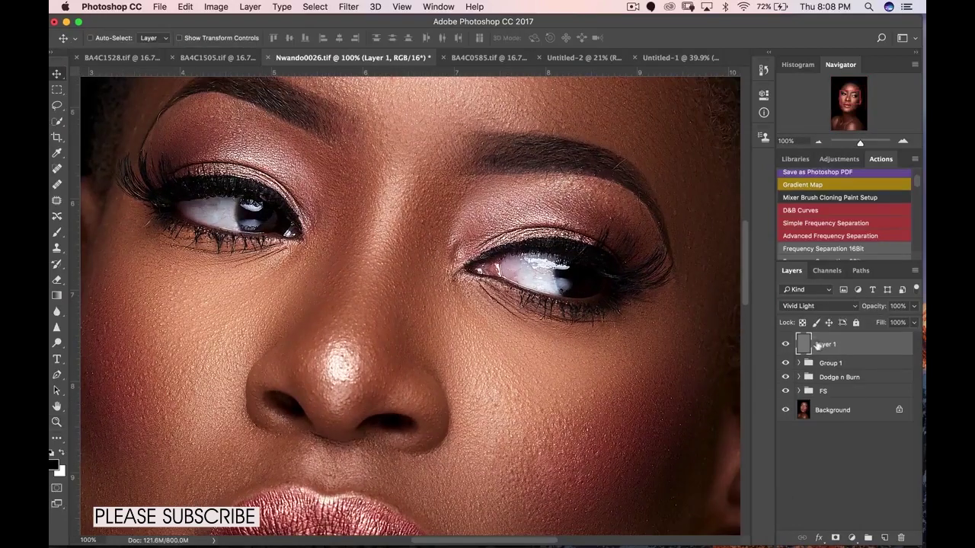
left_click(786, 344)
left_click(786, 344)
left_click(786, 345)
left_click(786, 345)
left_click(789, 345)
left_click(789, 345)
left_click(789, 345)
left_click(793, 347)
left_click(793, 348)
left_click(794, 347)
left_click(793, 347)
left_click(794, 347)
left_click(787, 347)
left_click(788, 347)
Duplicate the sharpening layer and add an inverted black layer mask to the copy.
left_click(533, 323, "alt")
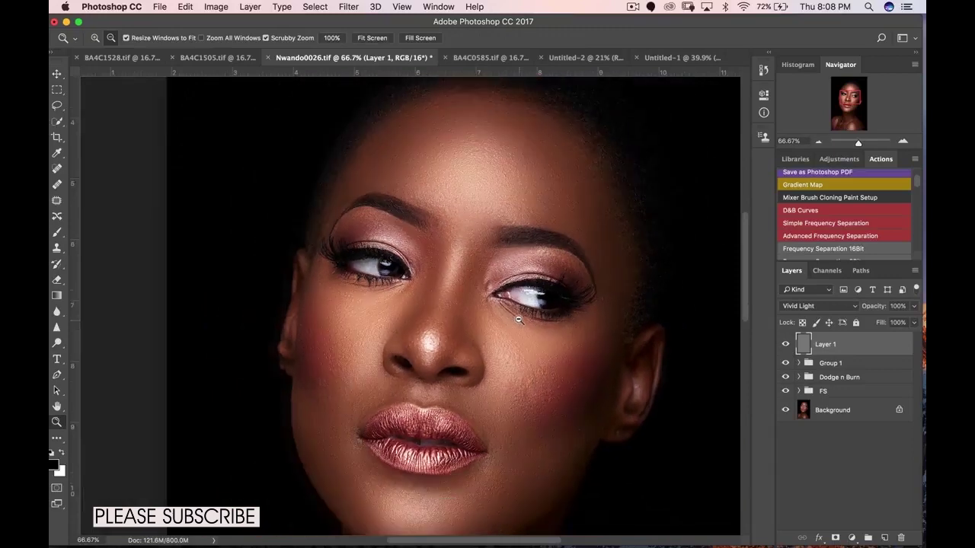
left_click(533, 322, "alt")
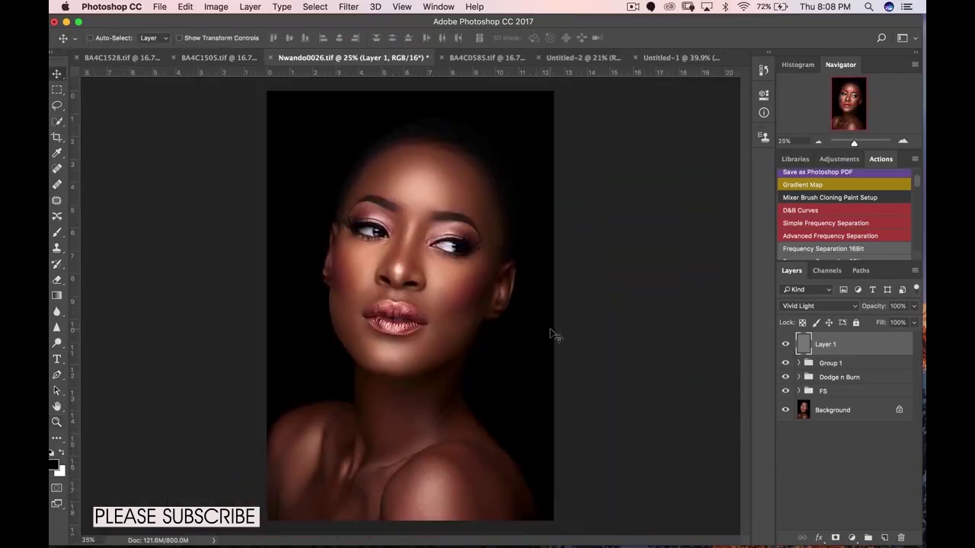
key("super")
key("super+j")
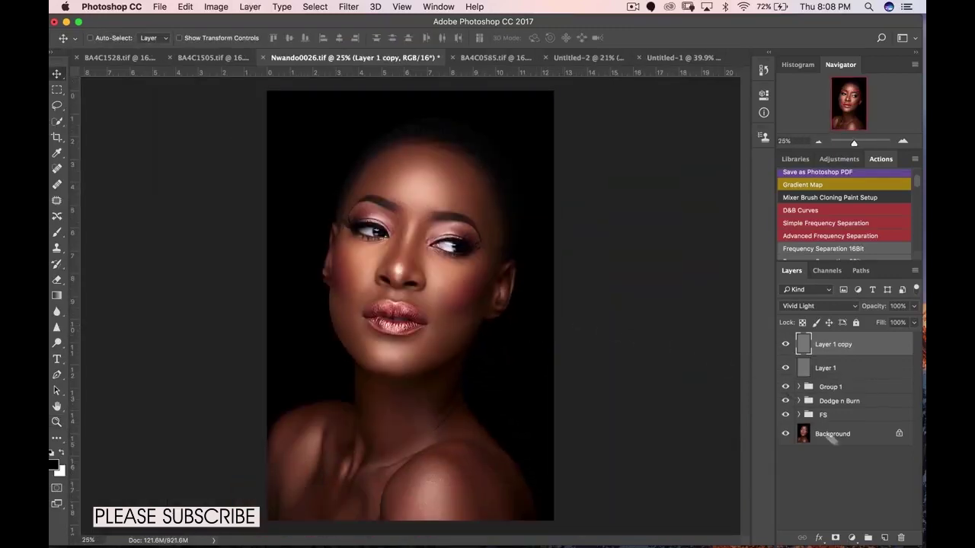
left_click(834, 538)
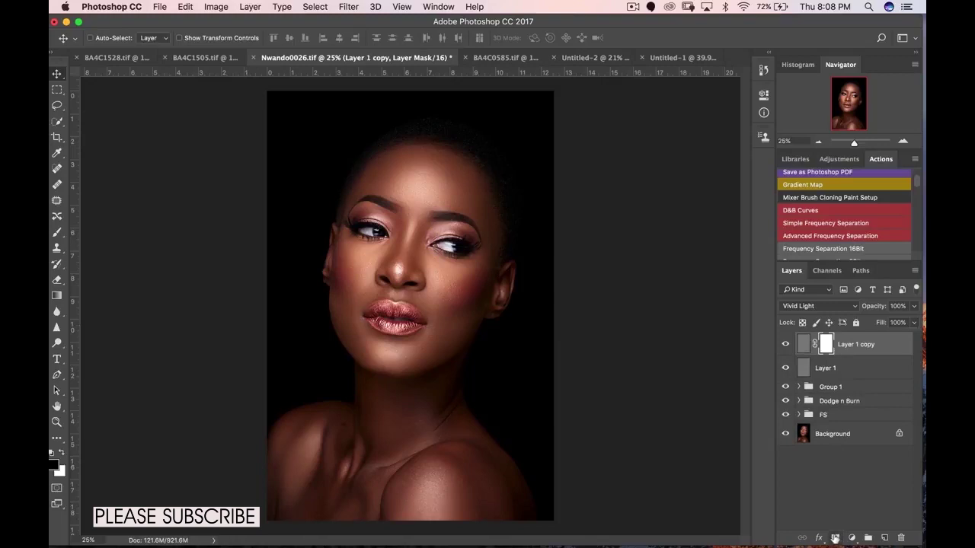
key("super+i")
Check the original sharpening layer's effect on the face and set its opacity to 20%.
key("z")
left_click(409, 230)
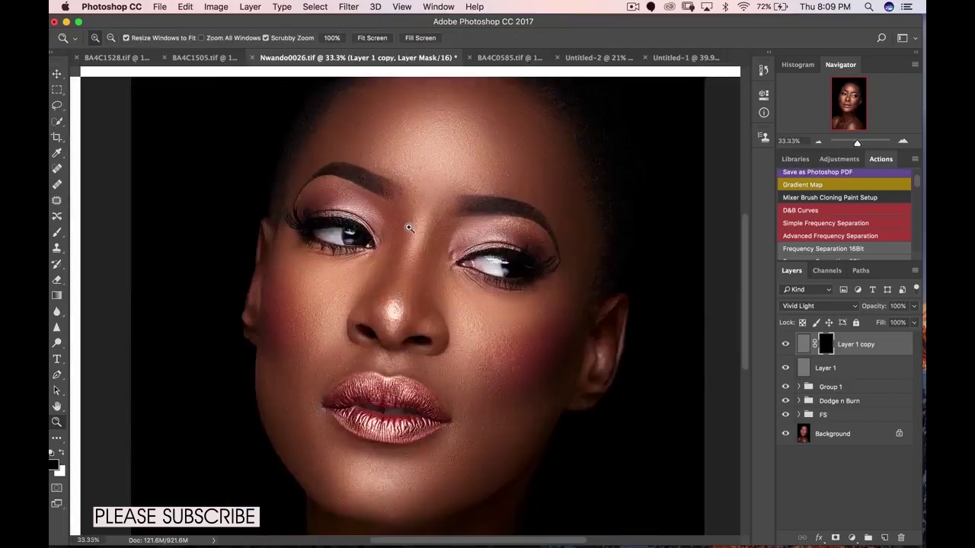
left_click(409, 228)
key("v")
left_click(799, 371)
left_click(786, 368)
left_click(786, 369)
left_click_drag(914, 305, 876, 321)
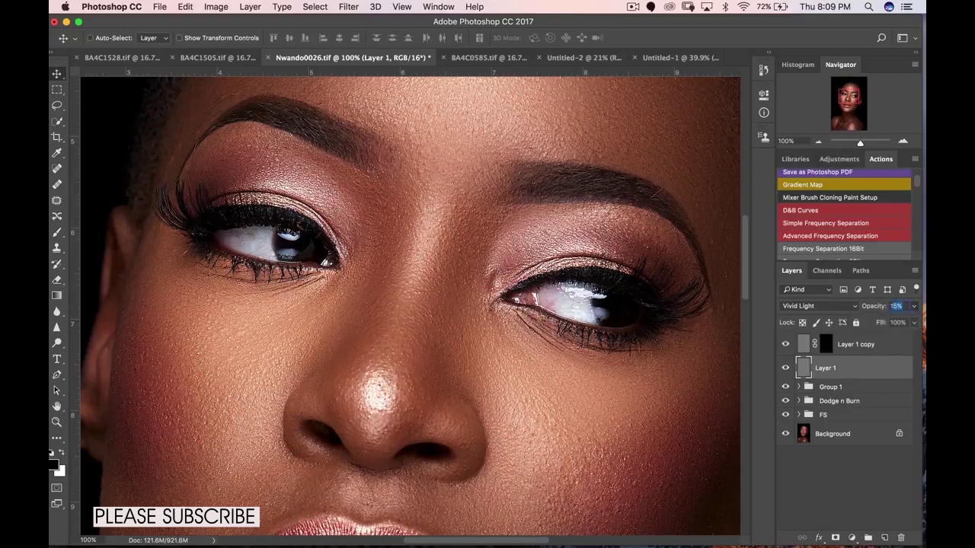
type("20")
key("Return")
Inspect the face at different magnifications and set the original sharpening layer's opacity to 30%.
key("z")
key("ctrl+minus")
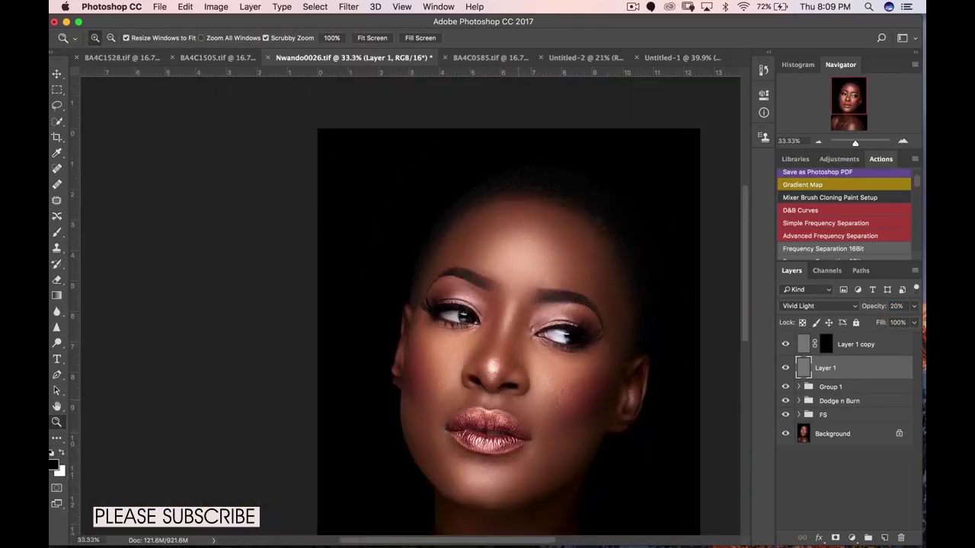
key("ctrl+plus")
key("v")
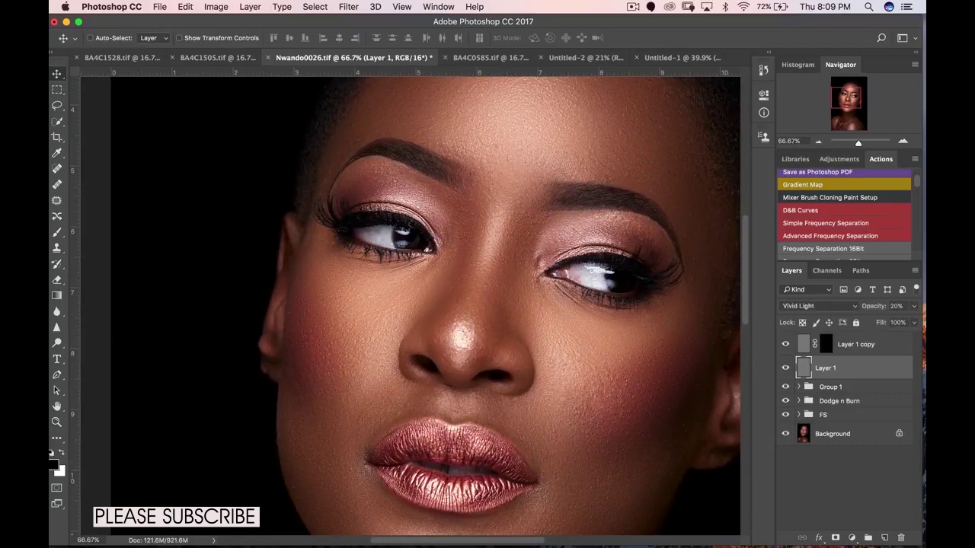
left_click(896, 306)
type("30")
key("Return")
Paint white over both eyes on the duplicate sharpening layer's mask with a 300-pixel brush.
left_click(826, 344)
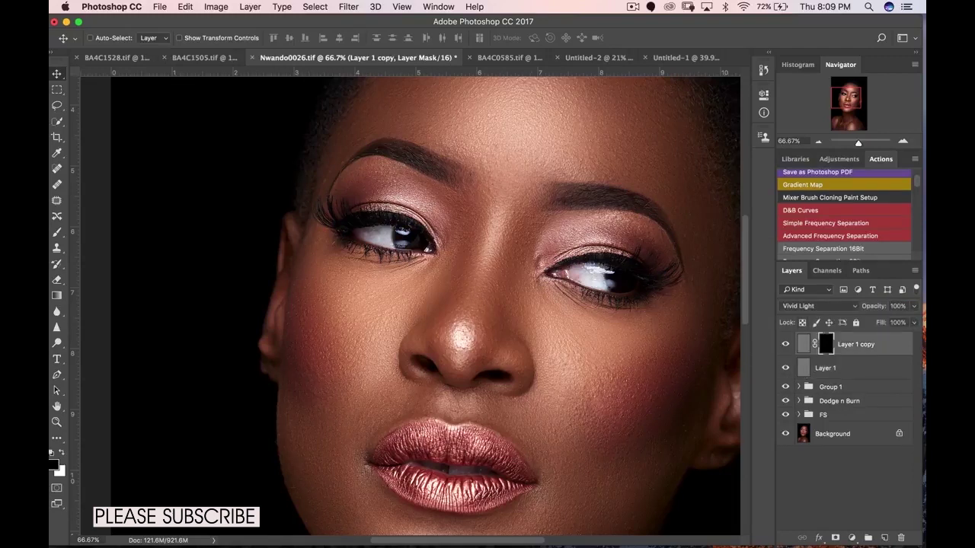
left_click(57, 231)
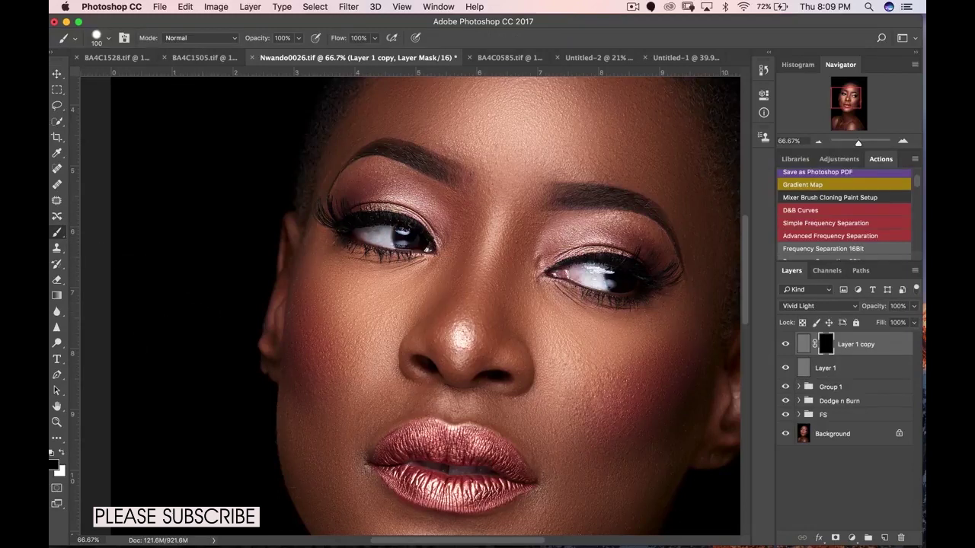
key("x")
key("bracketright")
key("bracketright")
key("bracketright")
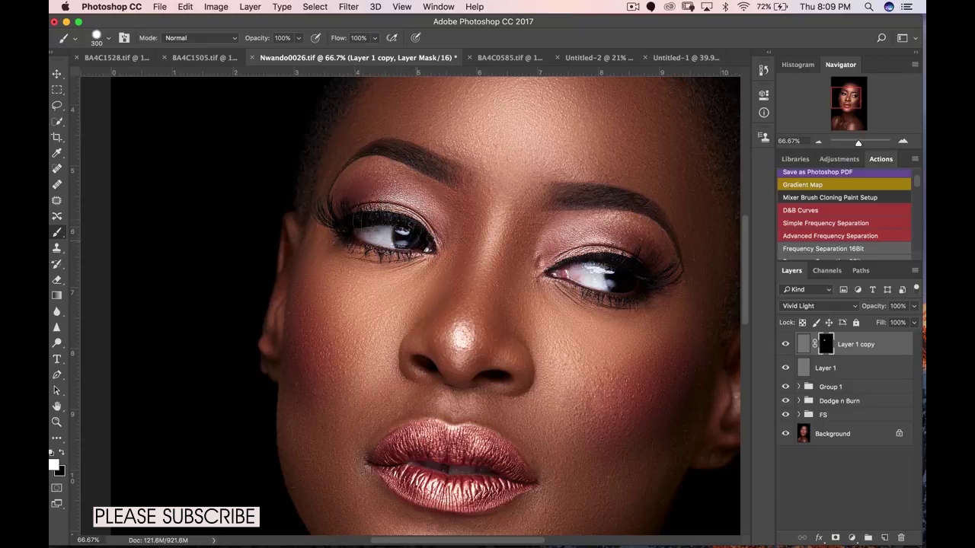
mouse_move(617, 263)
left_mouse_down()
mouse_move(628, 271)
mouse_move(579, 276)
left_mouse_up()
Set the masked sharpening copy's opacity to 50% and view the whole portrait.
left_click(914, 305)
left_click_drag(916, 321, 884, 321)
key("z")
key("ctrl+minus")
key("ctrl+minus")
key("ctrl+minus")
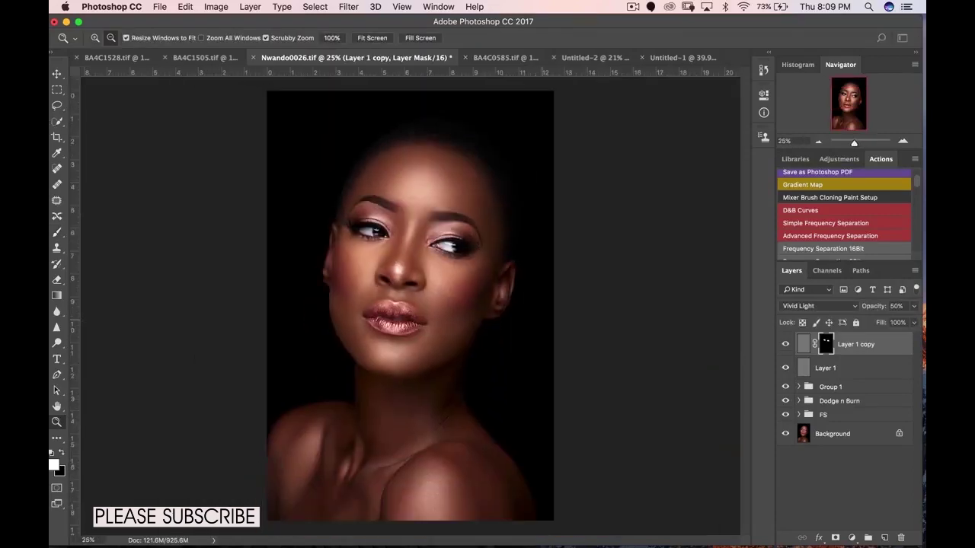
Select the unmasked sharpening layer below the masked copy.
key("b")
left_click(825, 368)
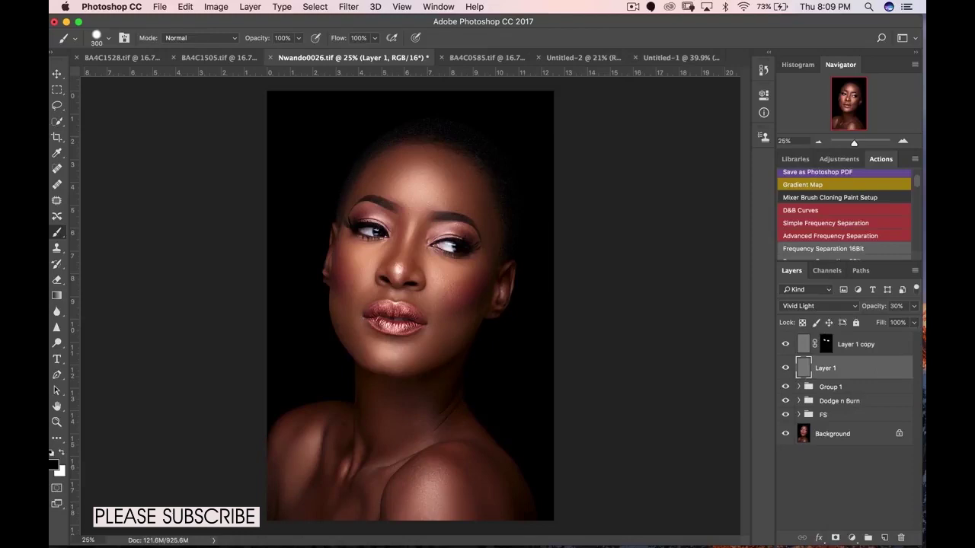